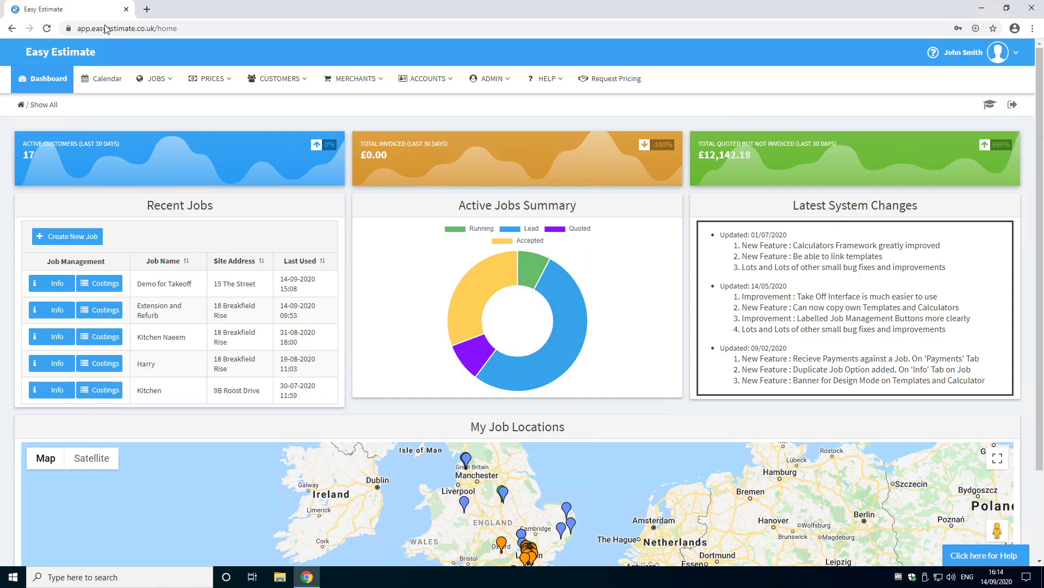
Step: Open the Takeoff page of the Demo for Takeoff job via its costings
drag(137, 282, 197, 283)
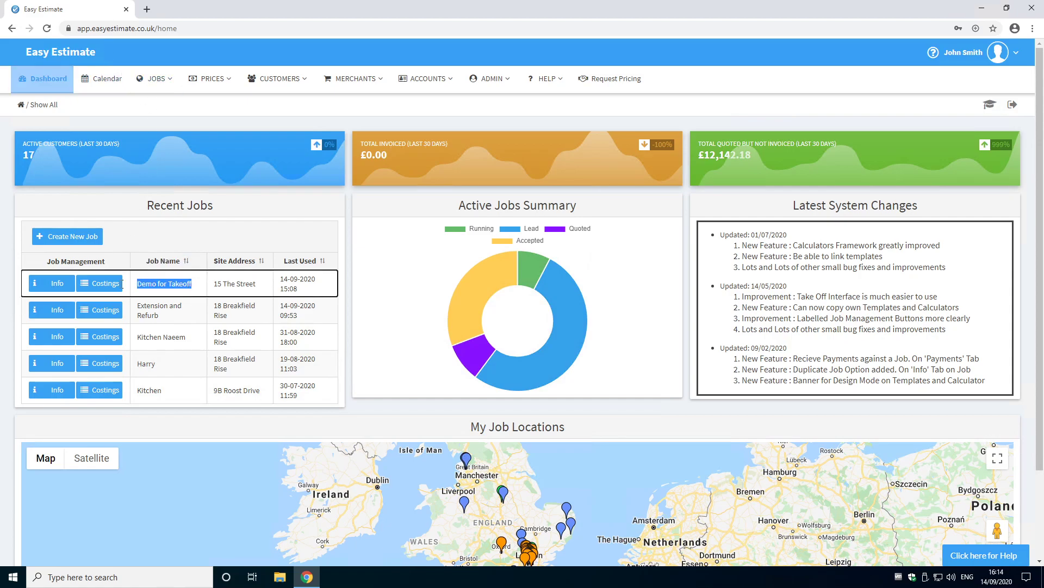
click(104, 283)
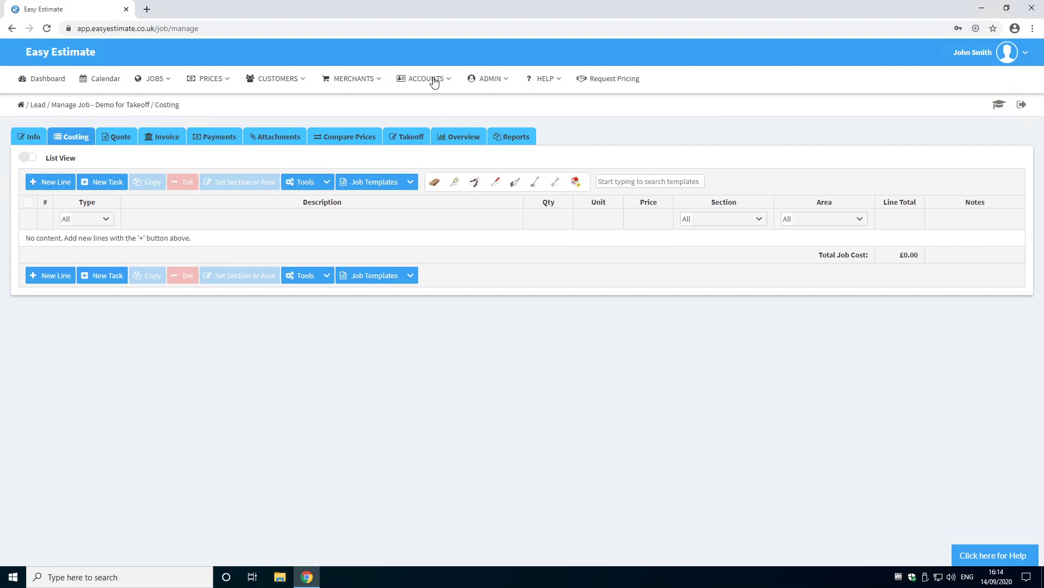
click(415, 137)
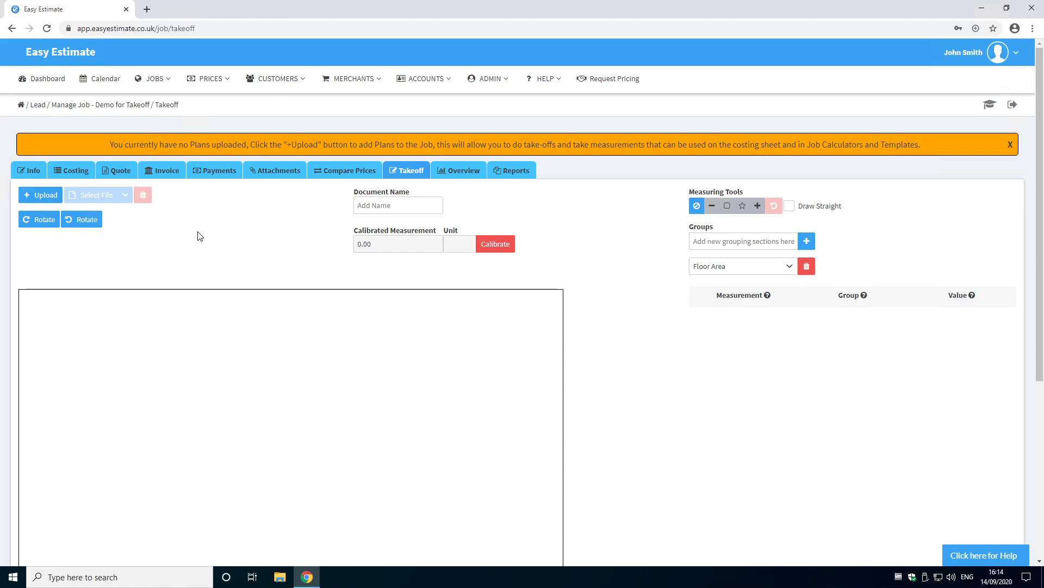
Step: Upload the Plot 1A Rear_Elevation plan from the Desktop to the job
click(43, 195)
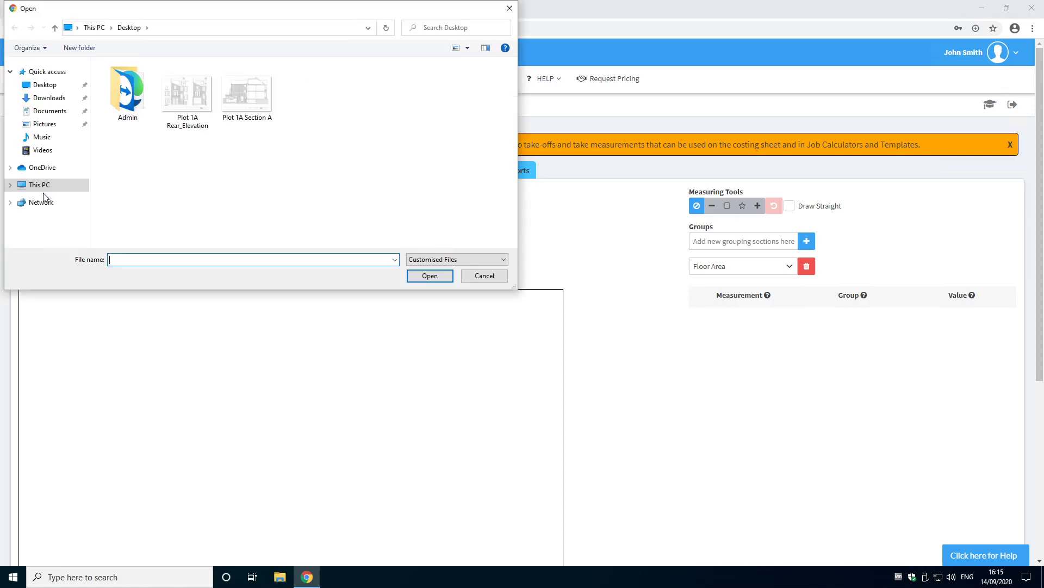
click(177, 102)
click(429, 276)
click(426, 280)
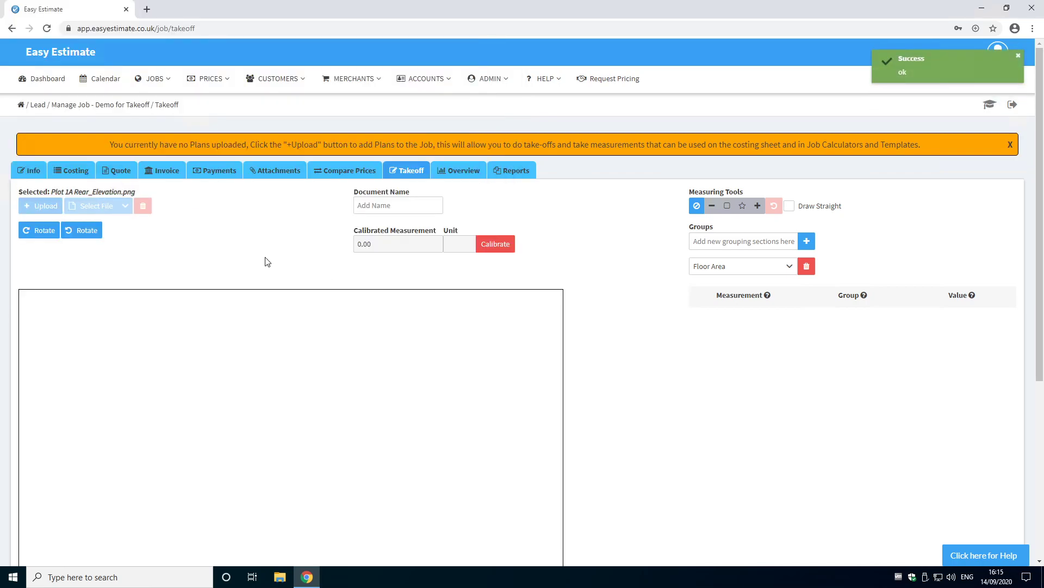
Step: Upload the Plot 1A Section A plan from the Desktop as a second plan
click(41, 210)
click(248, 98)
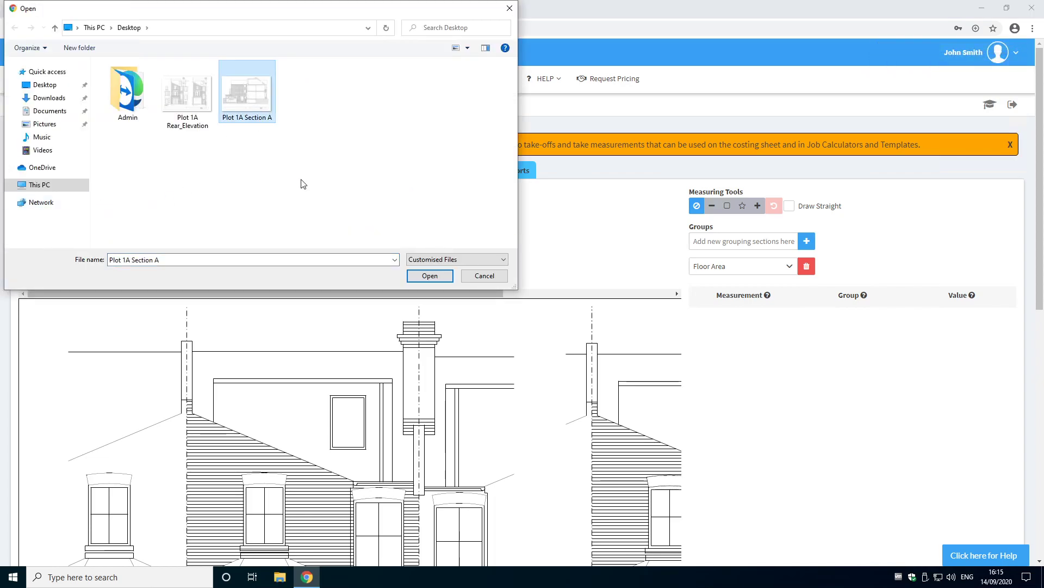
click(429, 275)
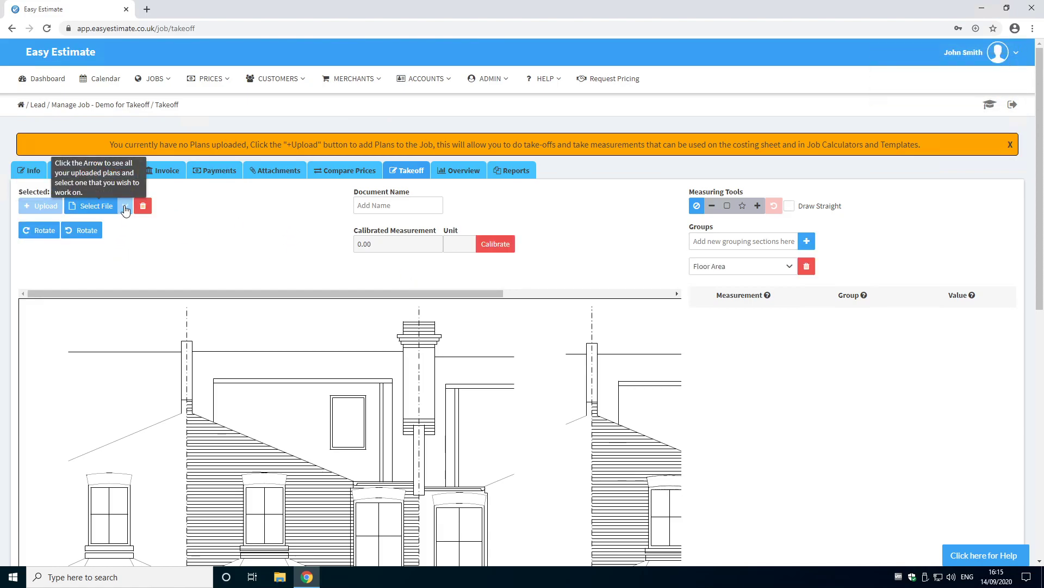
Step: Switch between the uploaded plans, ending with Plot 1A Rear_Elevation.png as the working plan
click(125, 209)
click(129, 252)
click(126, 208)
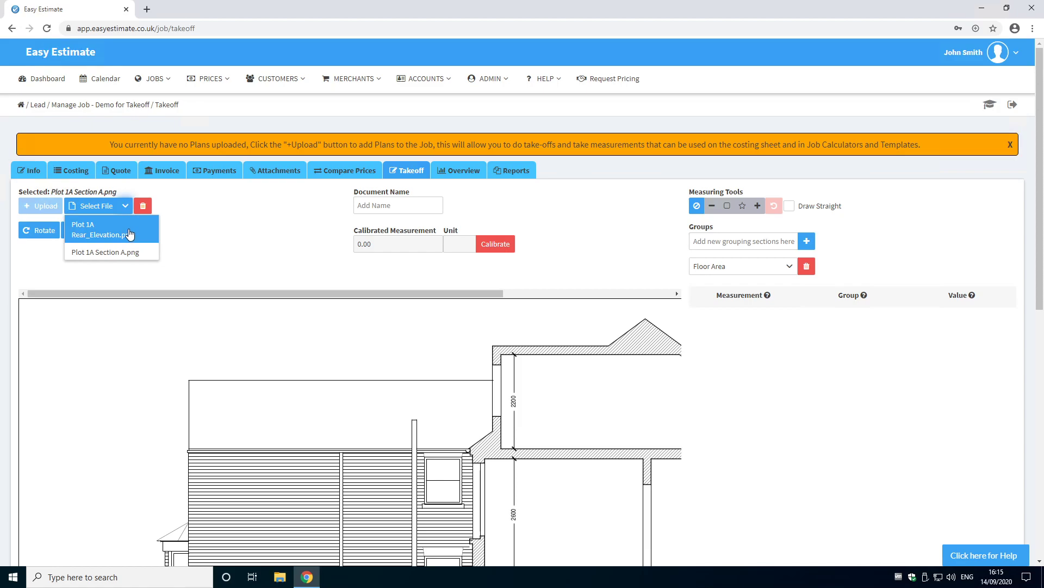
click(130, 233)
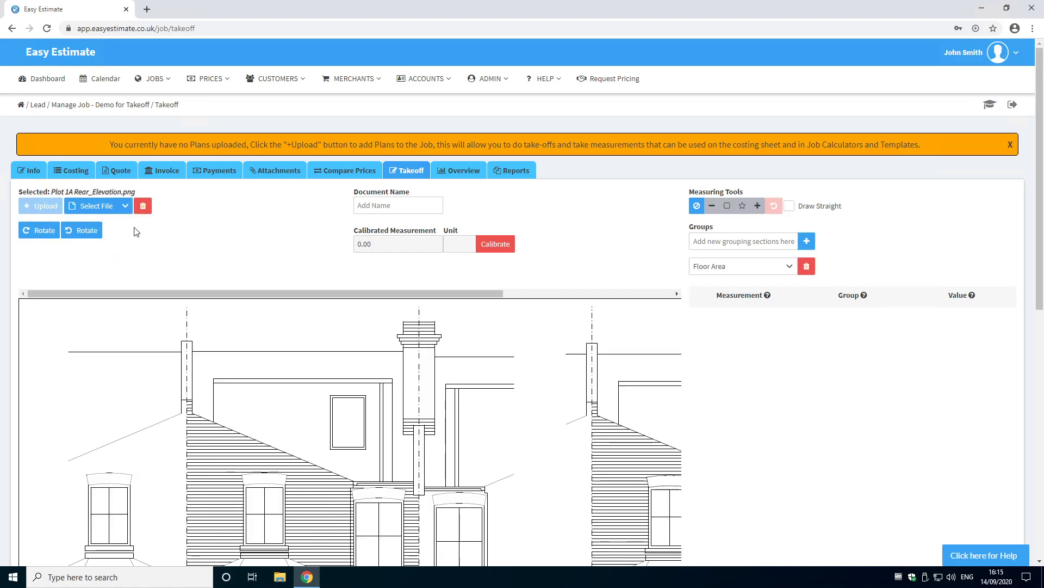
click(384, 206)
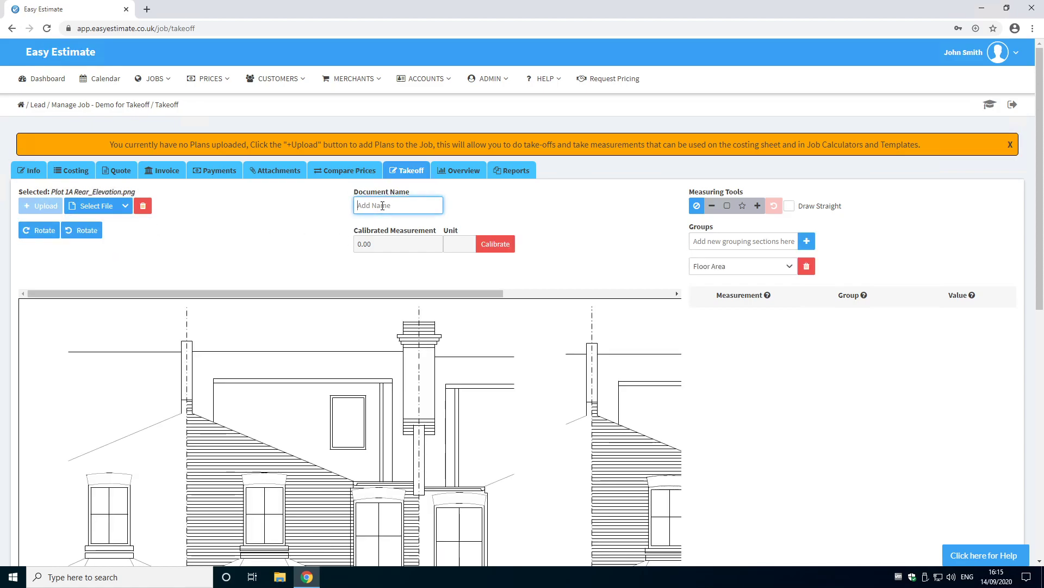
click(40, 231)
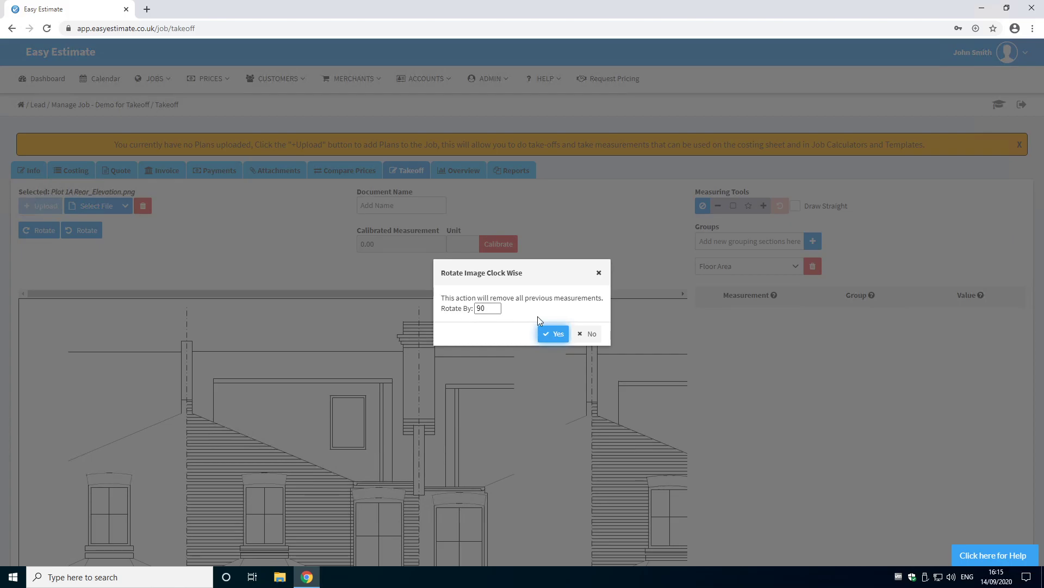
click(590, 334)
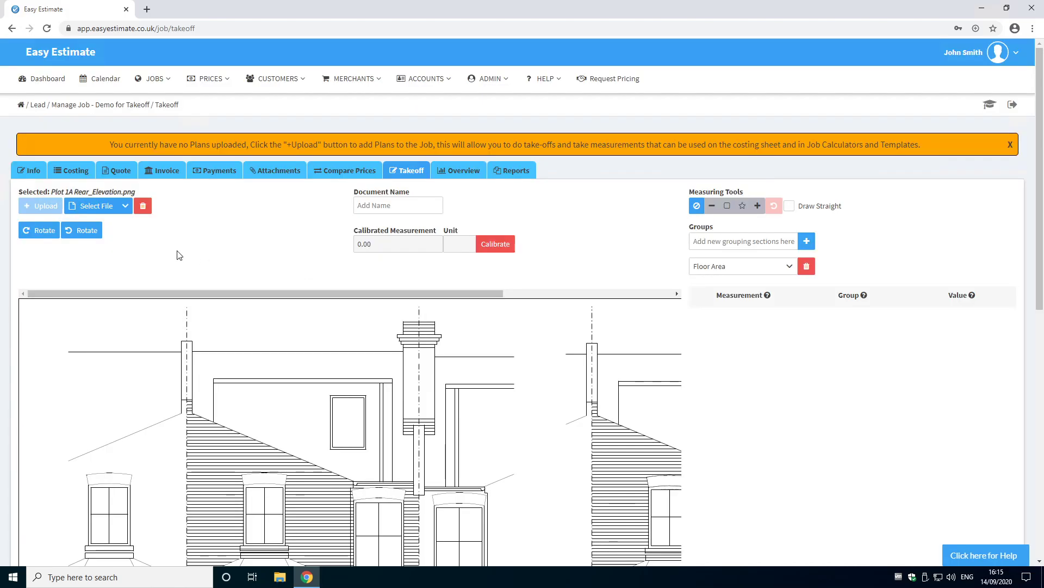
click(89, 231)
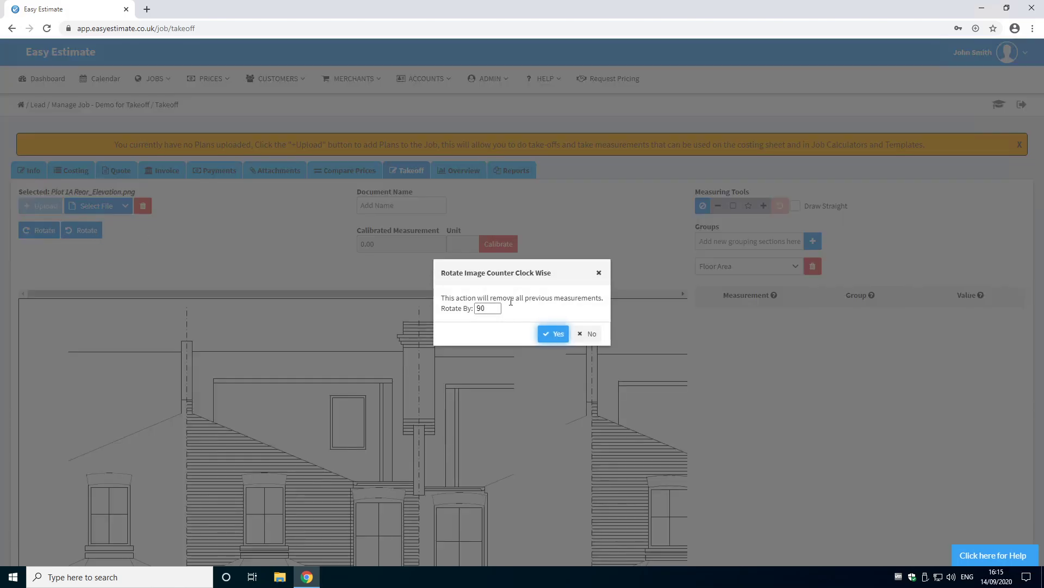
click(593, 332)
Step: Name the document Rear Elevation
click(396, 207)
text(R)
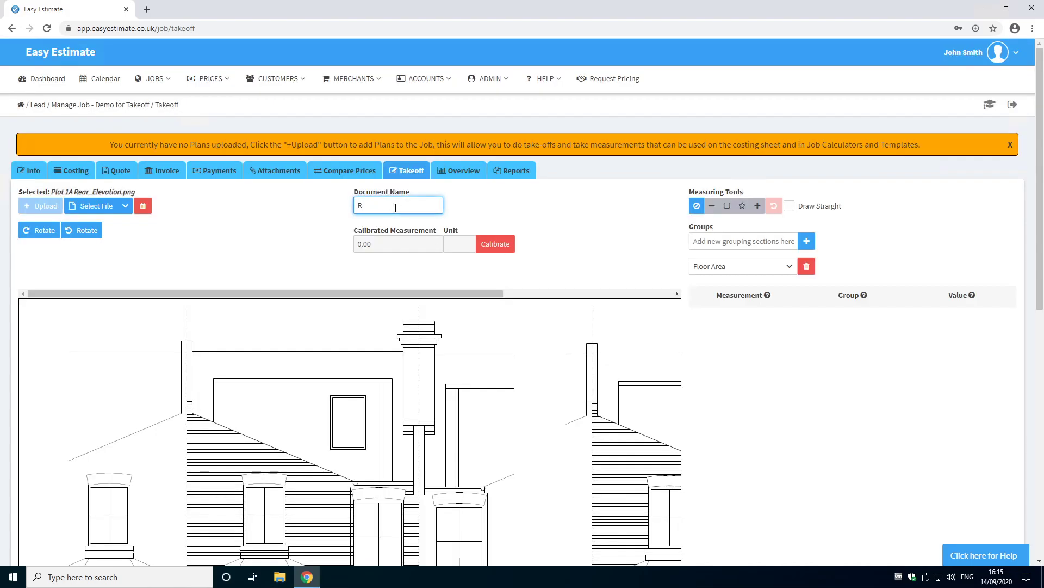
text(ear Elevation)
click(275, 223)
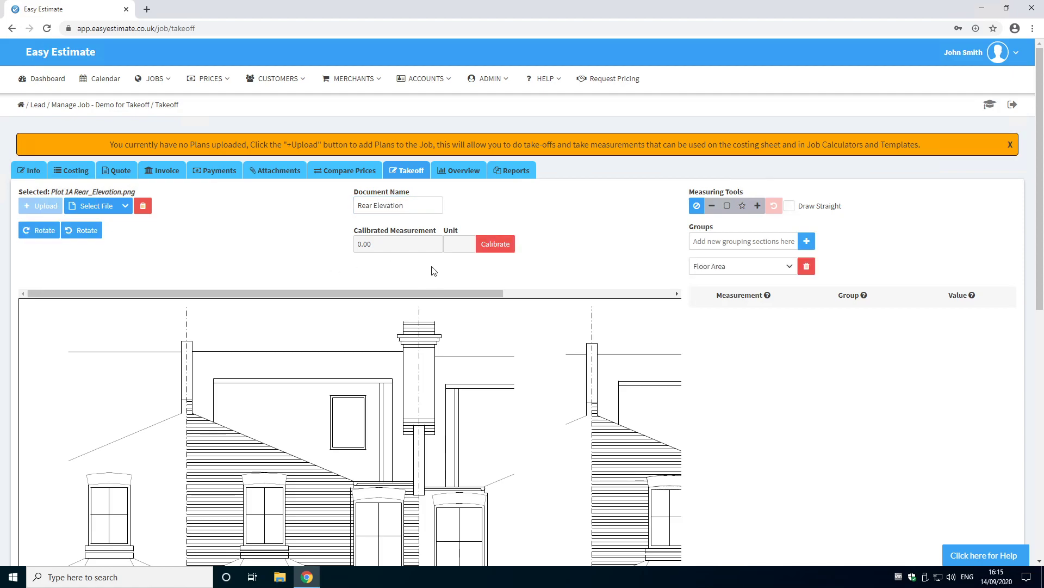
Step: Start calibration and draw the reference line along the kitchen's 2560 height dimension on the right-hand elevation
scroll(521, 277, down, 3)
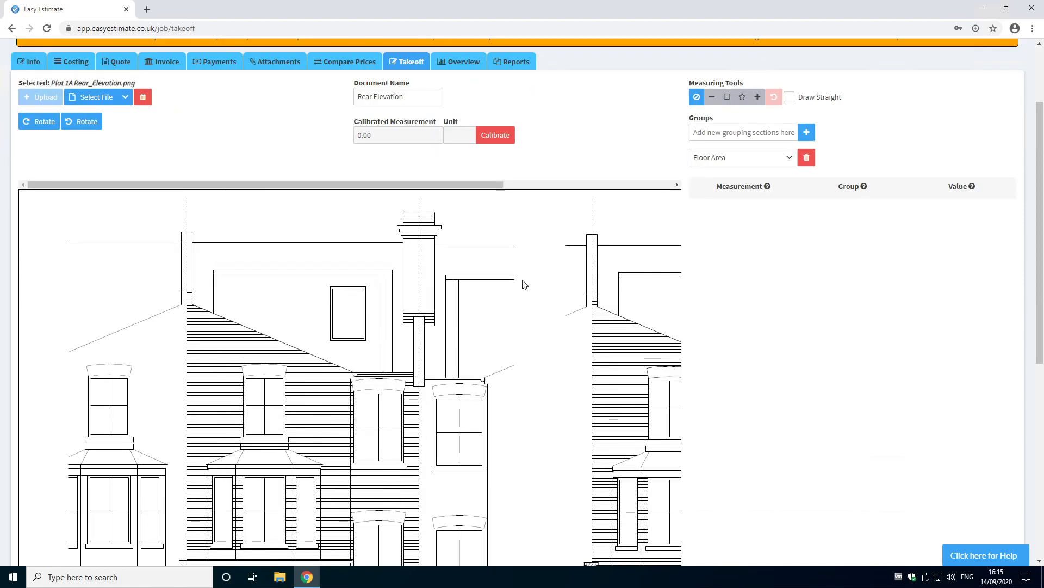
scroll(522, 282, down, 2)
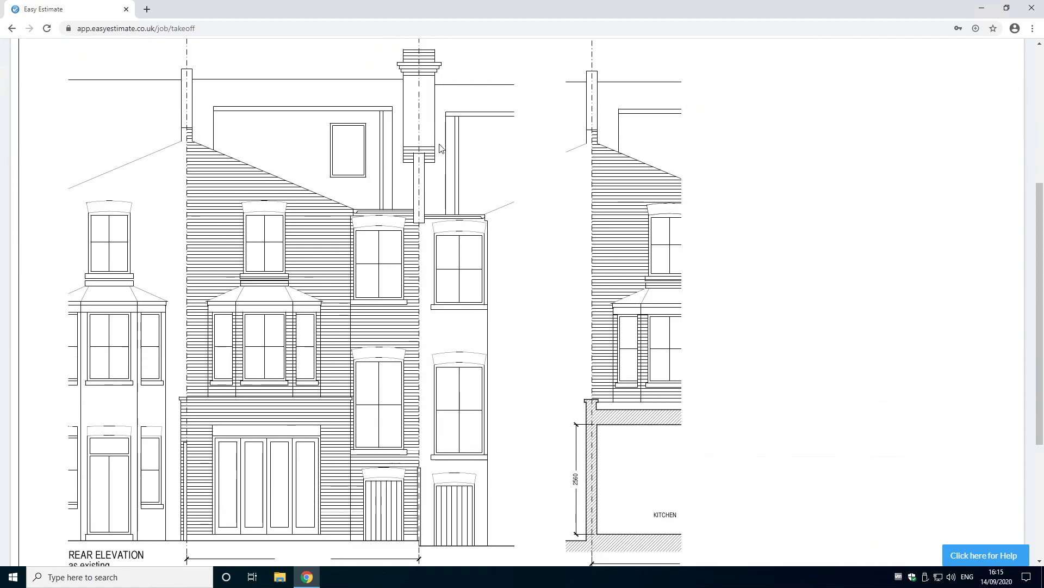
scroll(440, 148, up, 1)
drag(436, 76, 604, 77)
scroll(457, 313, down, 2)
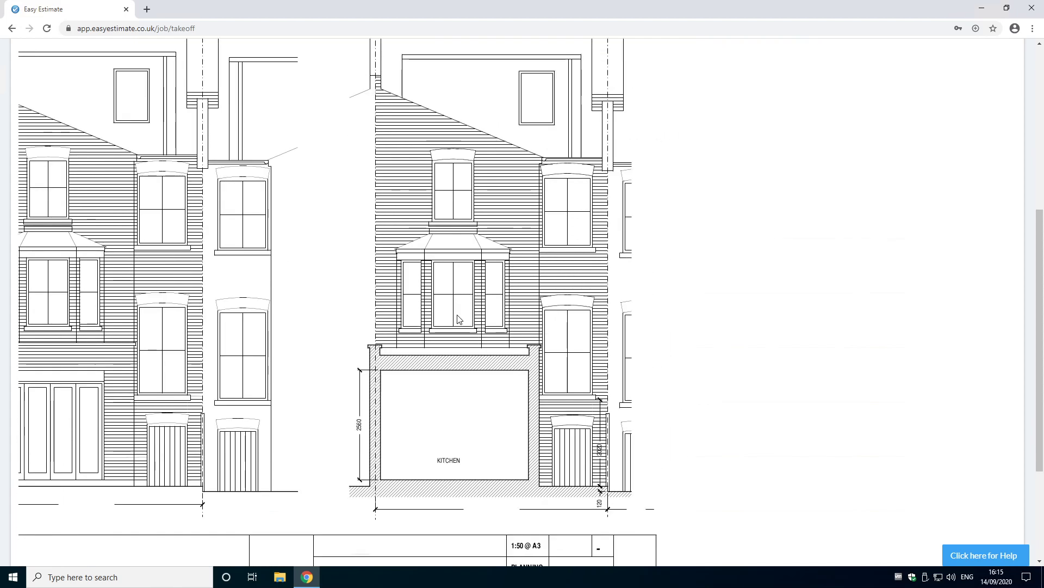
scroll(457, 313, up, 1)
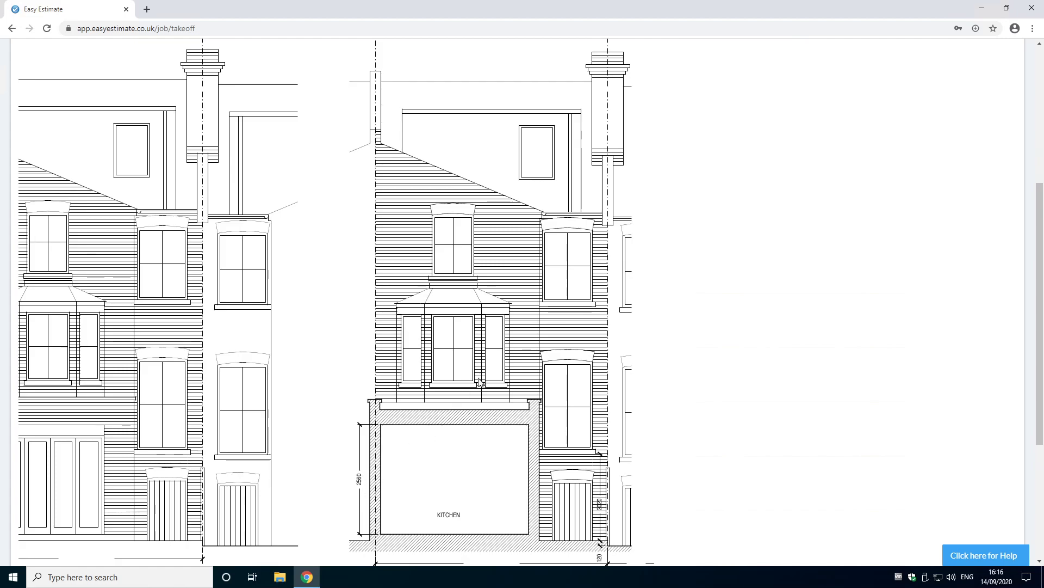
scroll(404, 373, up, 3)
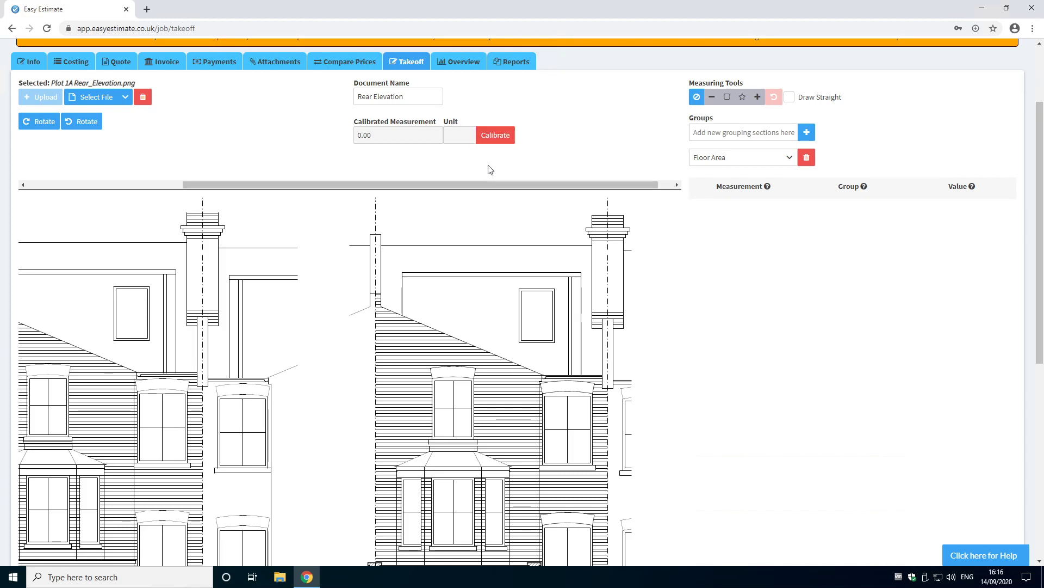
click(494, 136)
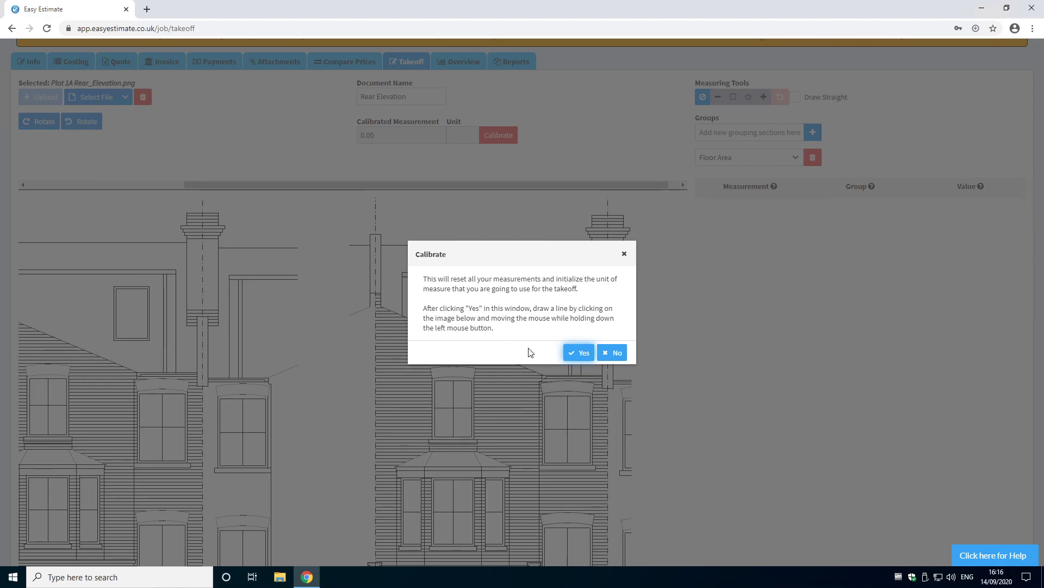
click(573, 355)
scroll(544, 344, down, 3)
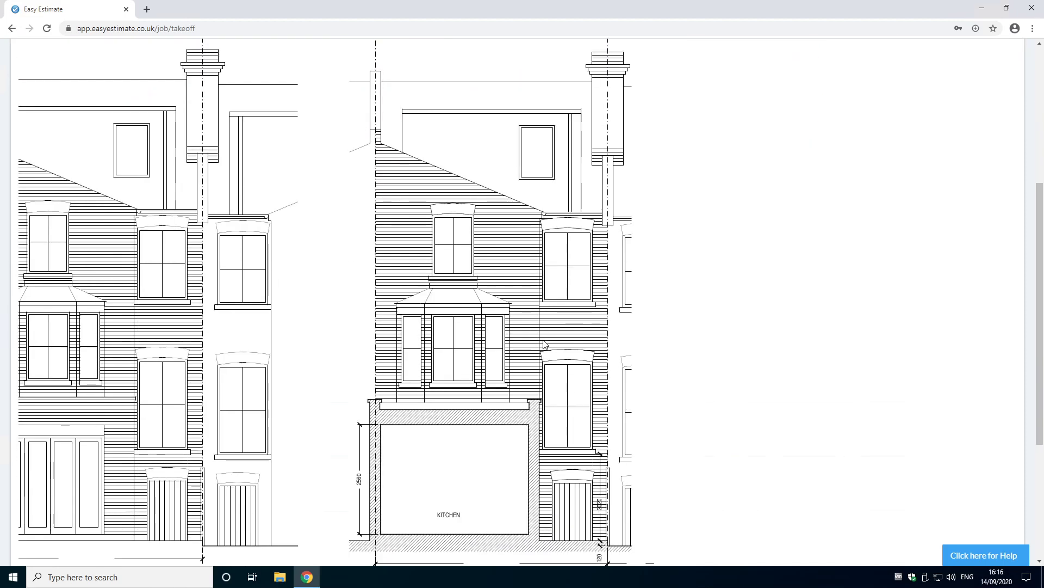
click(367, 427)
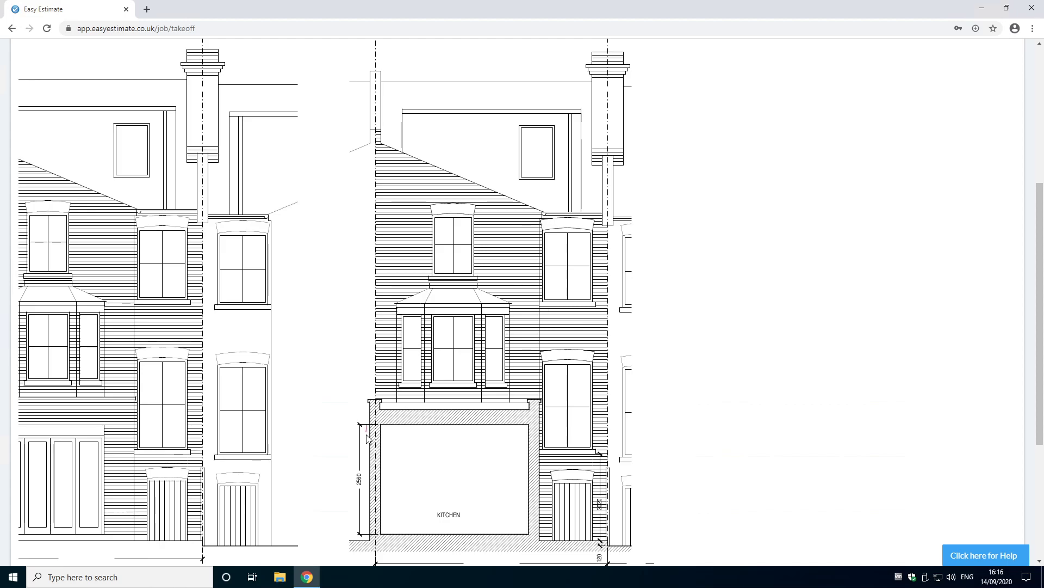
click(368, 536)
Step: Set the calibrated measurement to 2.56 with unit LM and save it
click(449, 287)
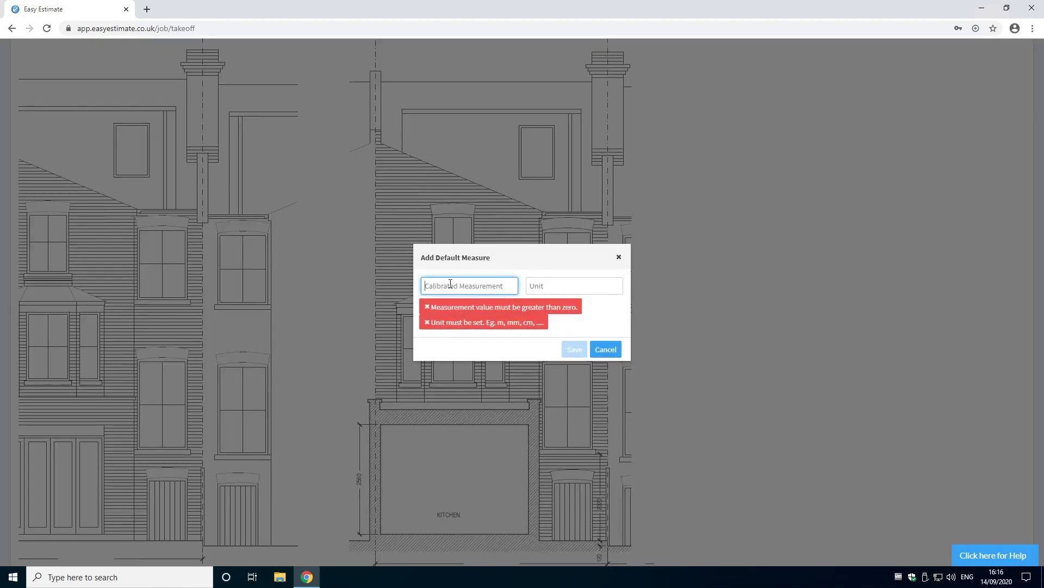
text(2.56)
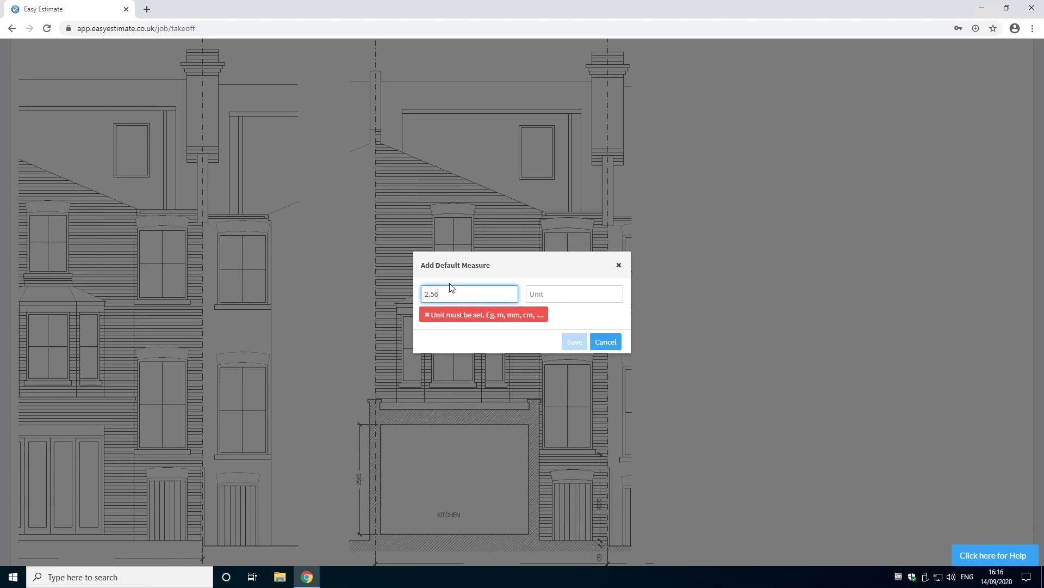
key(Tab)
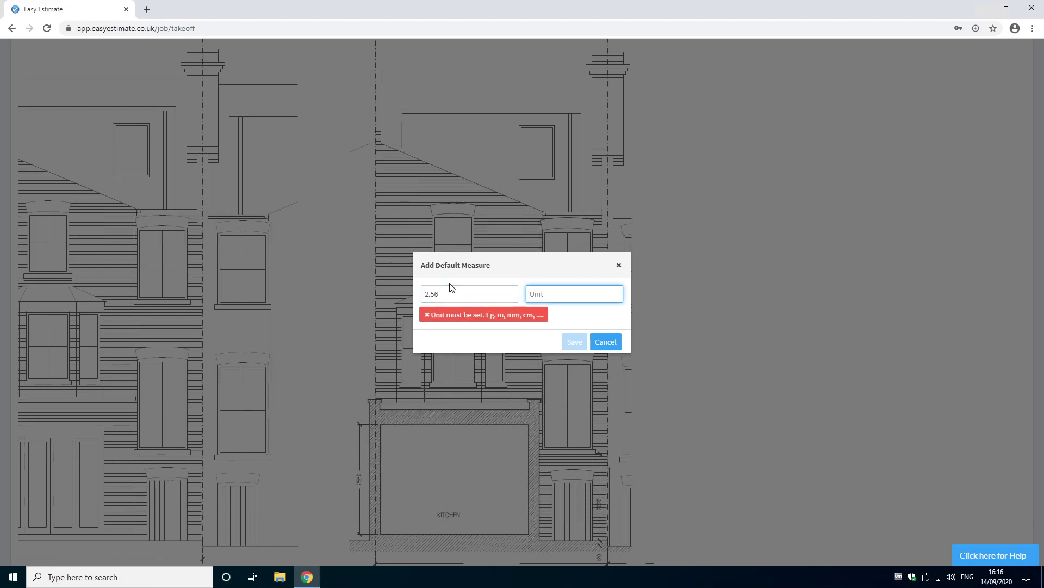
text(LM)
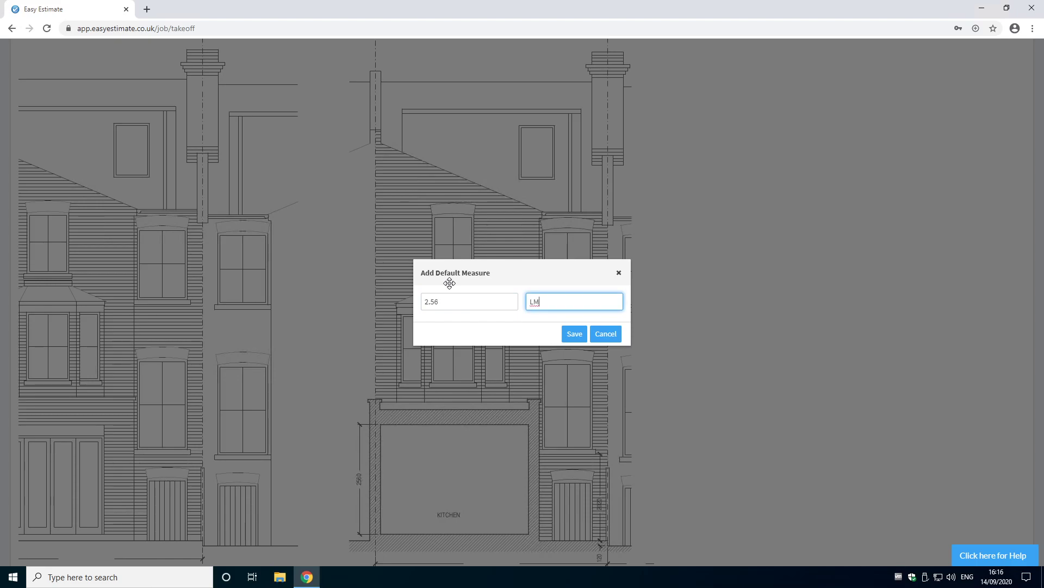
click(573, 337)
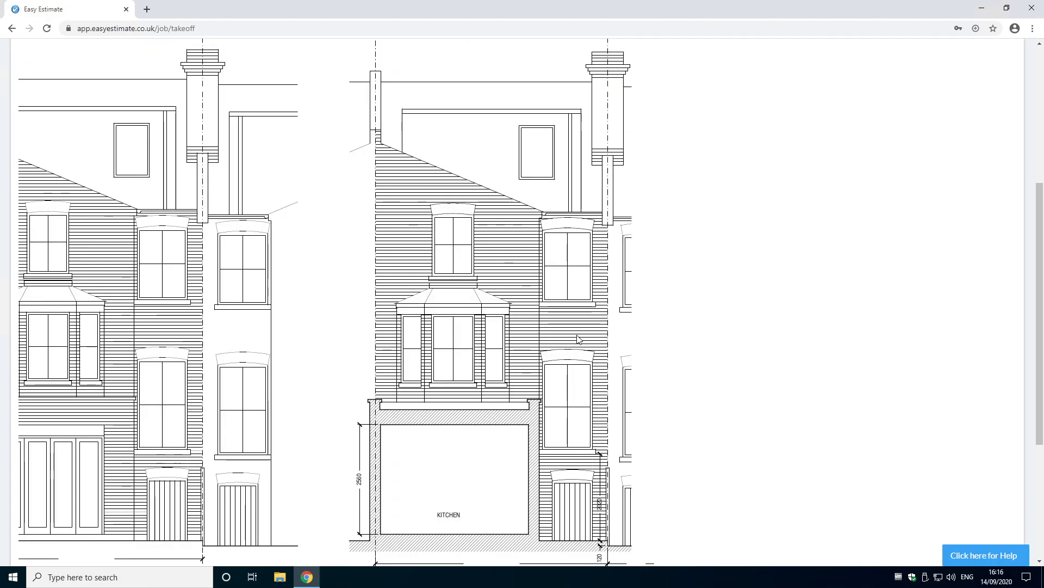
Step: Select the Line measuring tool and draw a line along the top edge of the dormer roof
scroll(537, 269, up, 3)
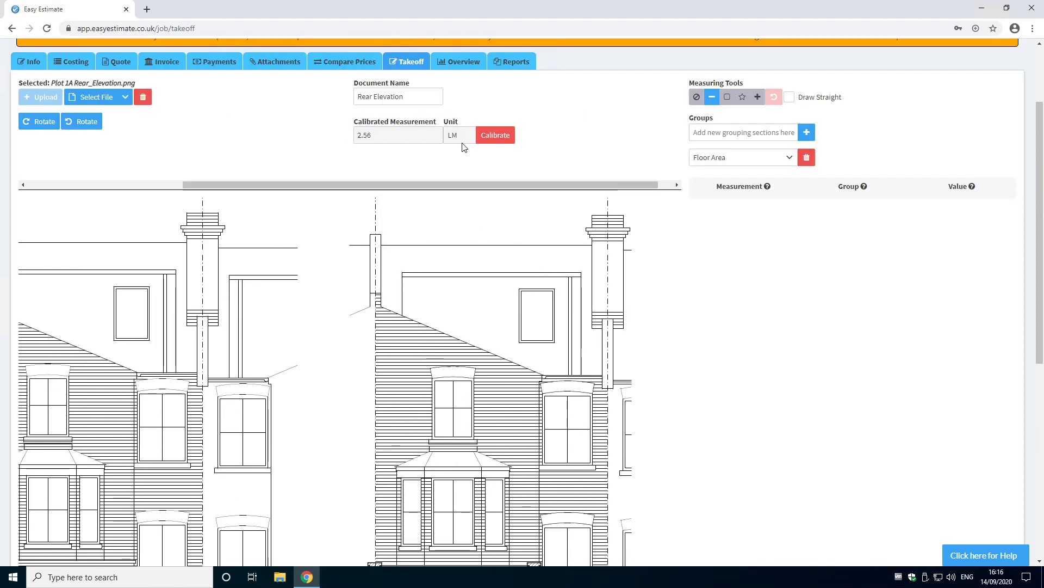
drag(423, 184, 220, 191)
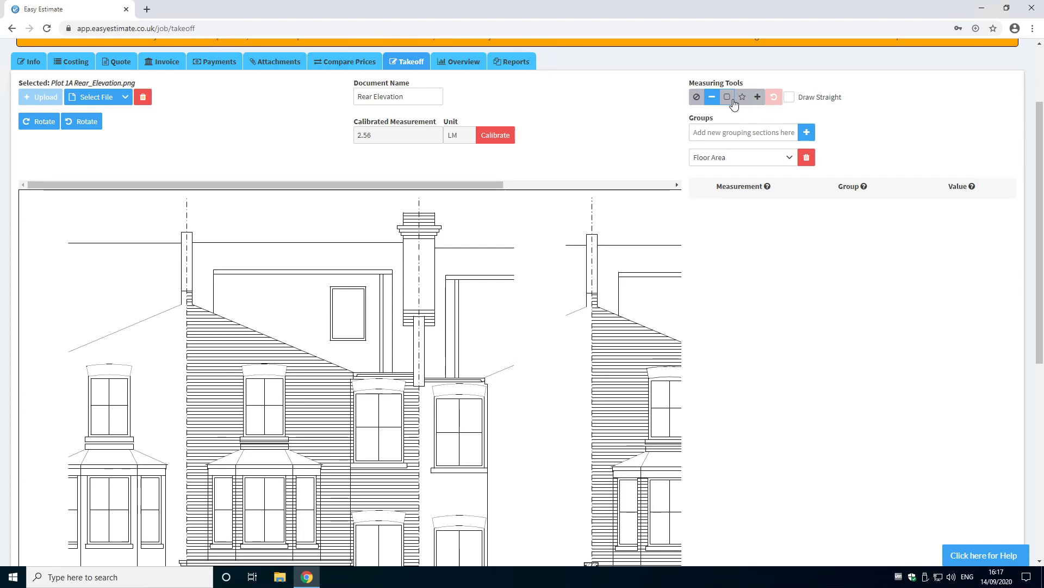
drag(690, 83, 745, 81)
click(656, 80)
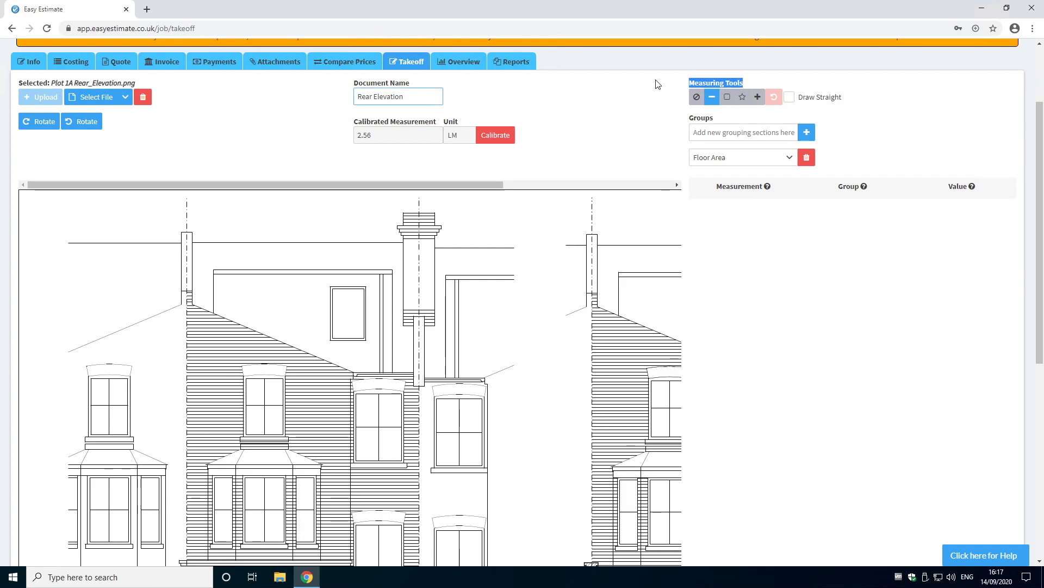
click(714, 103)
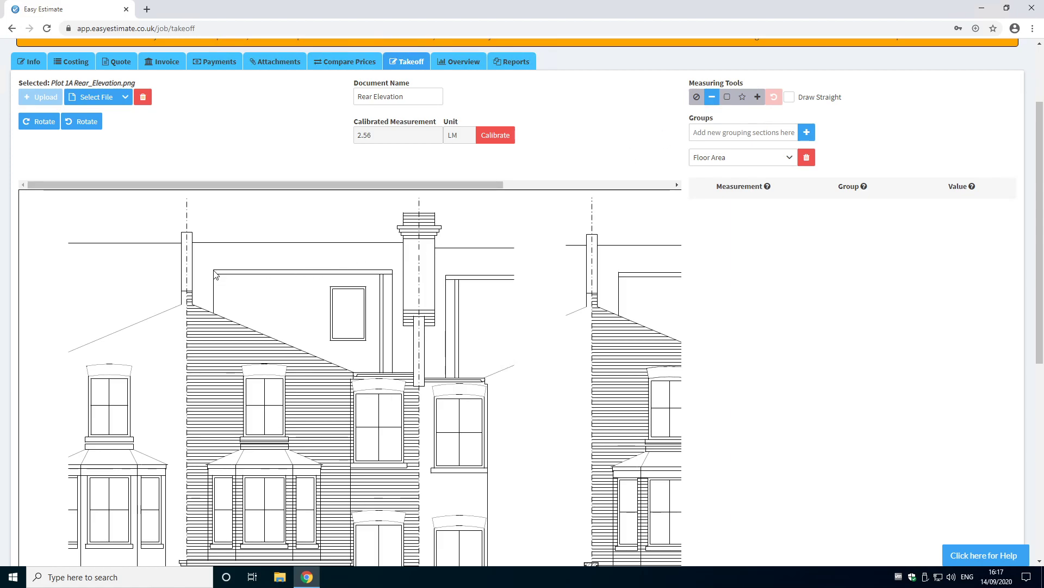
drag(215, 275, 392, 271)
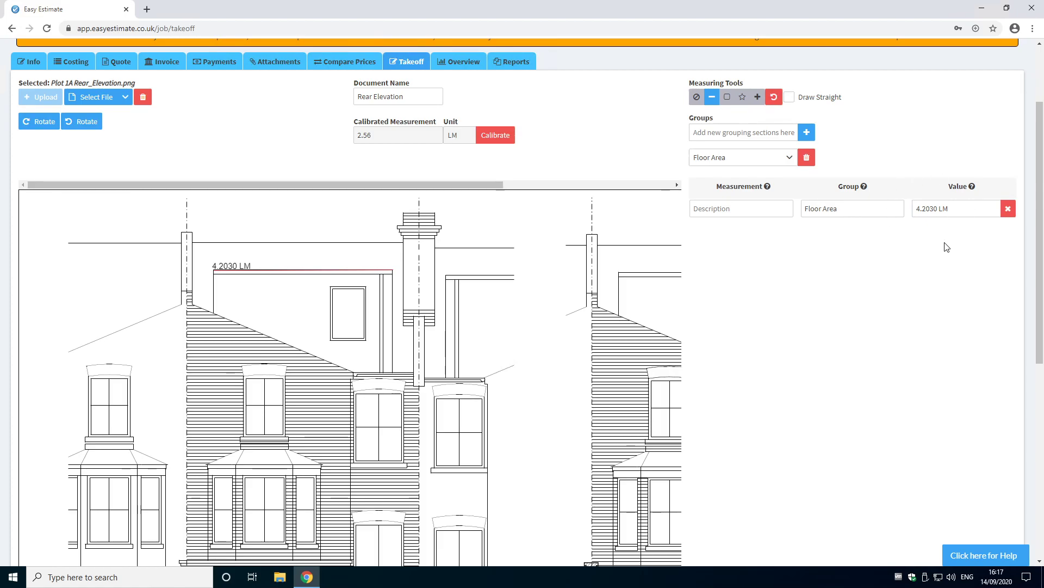
Step: Describe the new measurement as Roof Length
click(819, 208)
click(714, 210)
text(Roo)
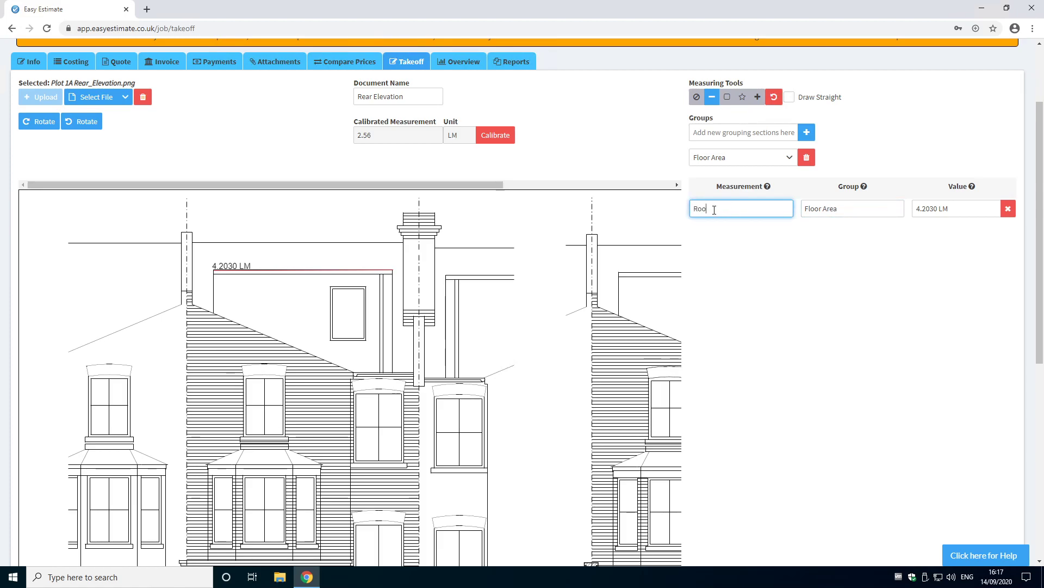
text(f Length)
click(782, 275)
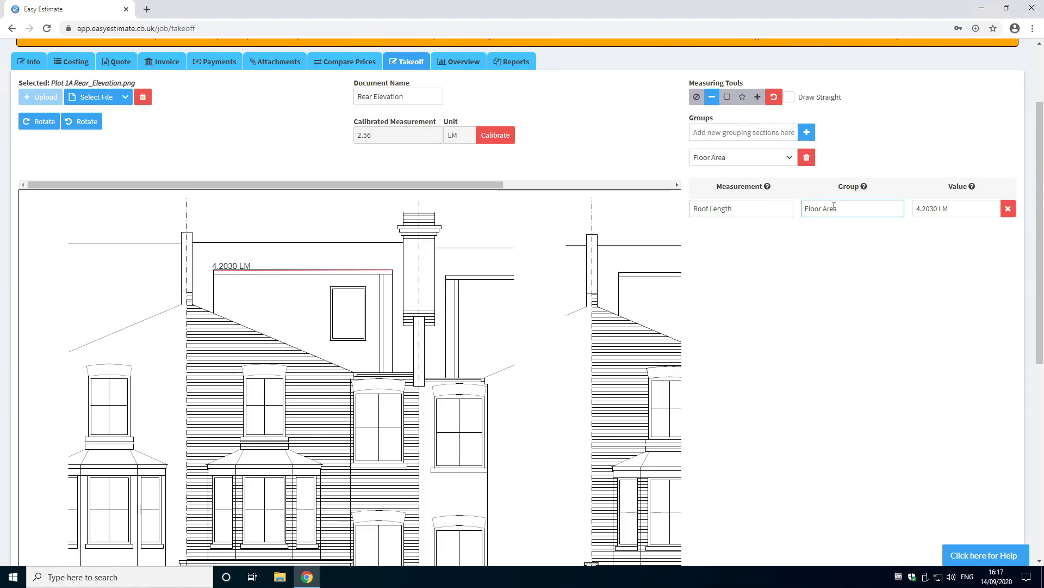
Step: Add two new measurement groups named Guttering and Lights
click(791, 160)
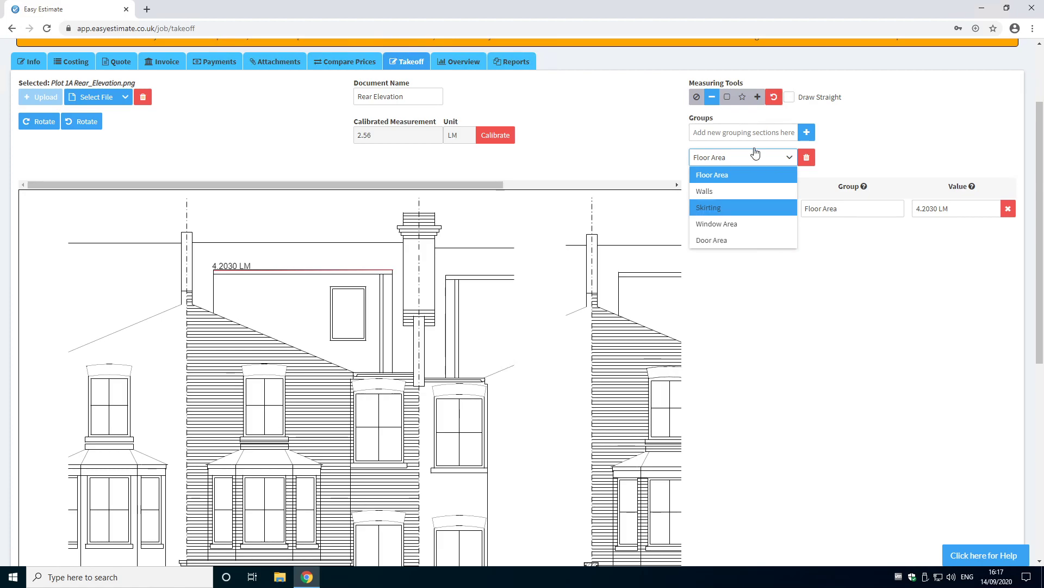
click(742, 132)
text(Guttering)
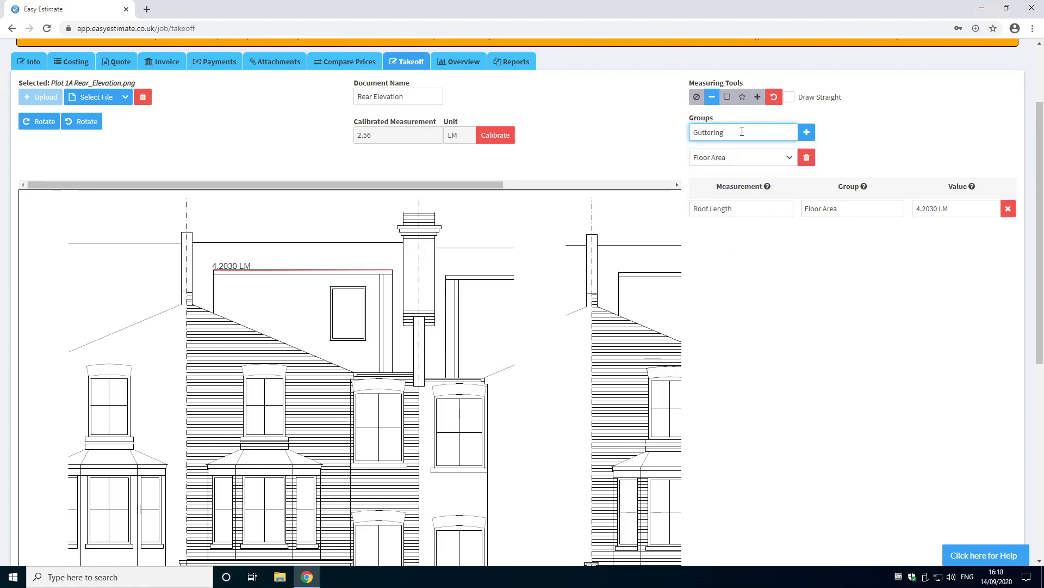
click(807, 133)
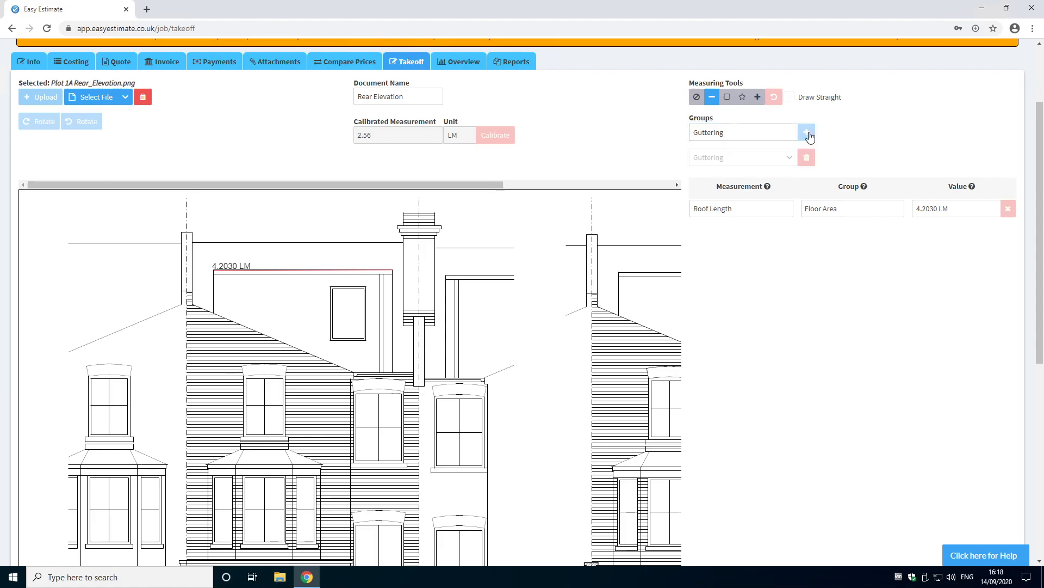
text(Lights)
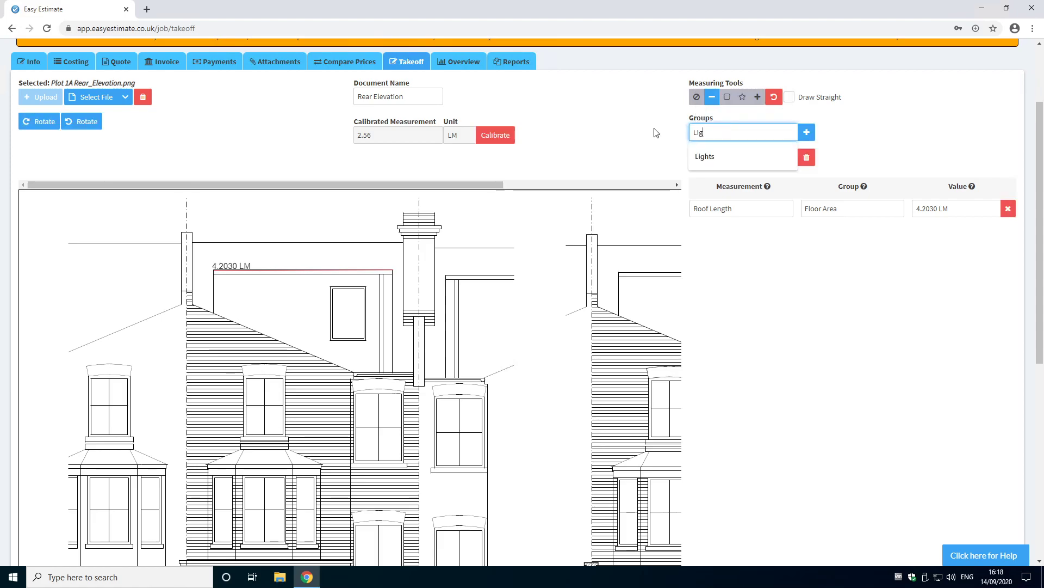
click(805, 140)
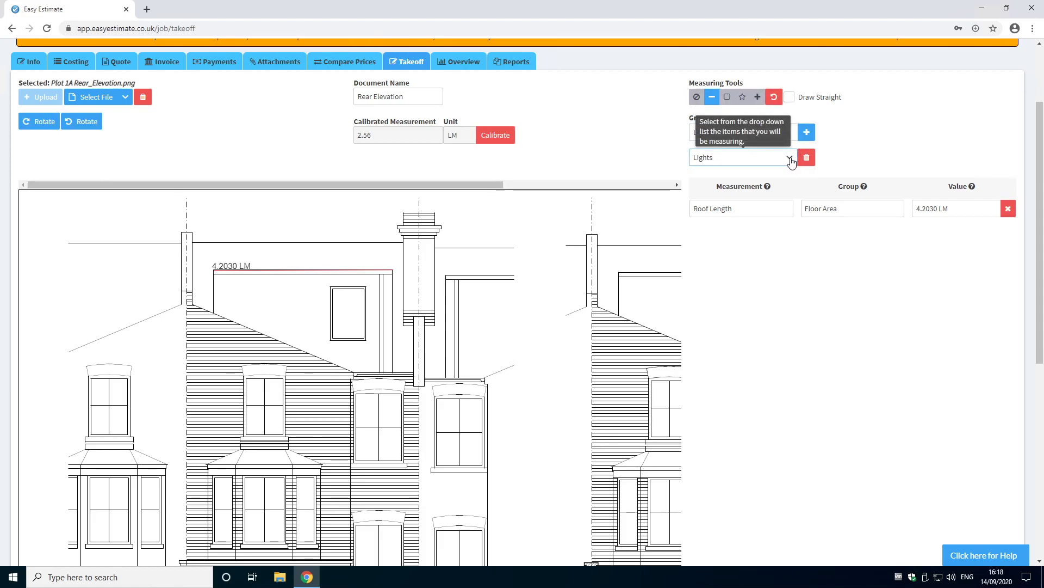
Step: Choose Guttering as the active group and delete the Roof Length measurement
click(792, 161)
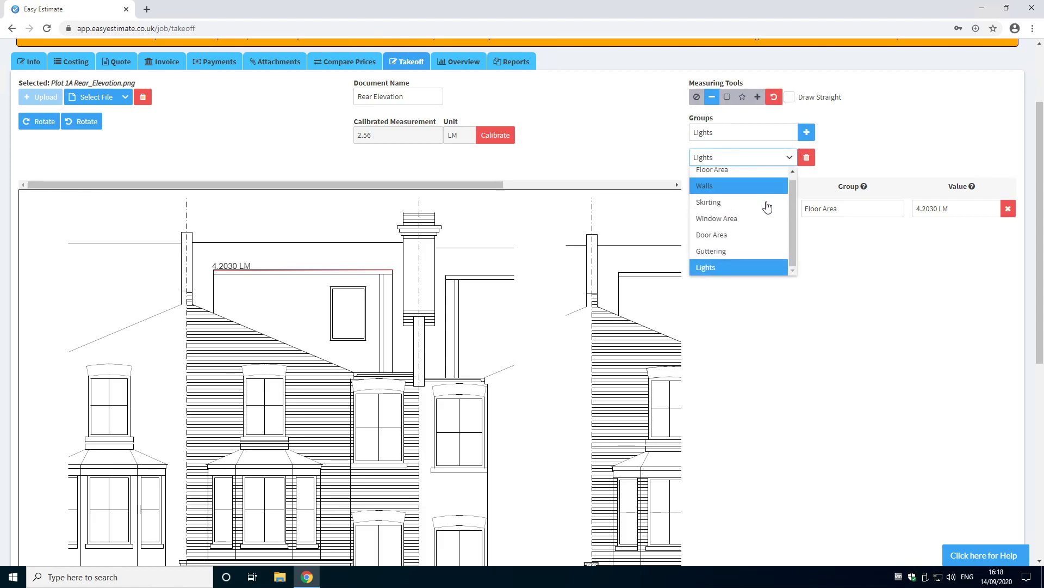
click(753, 254)
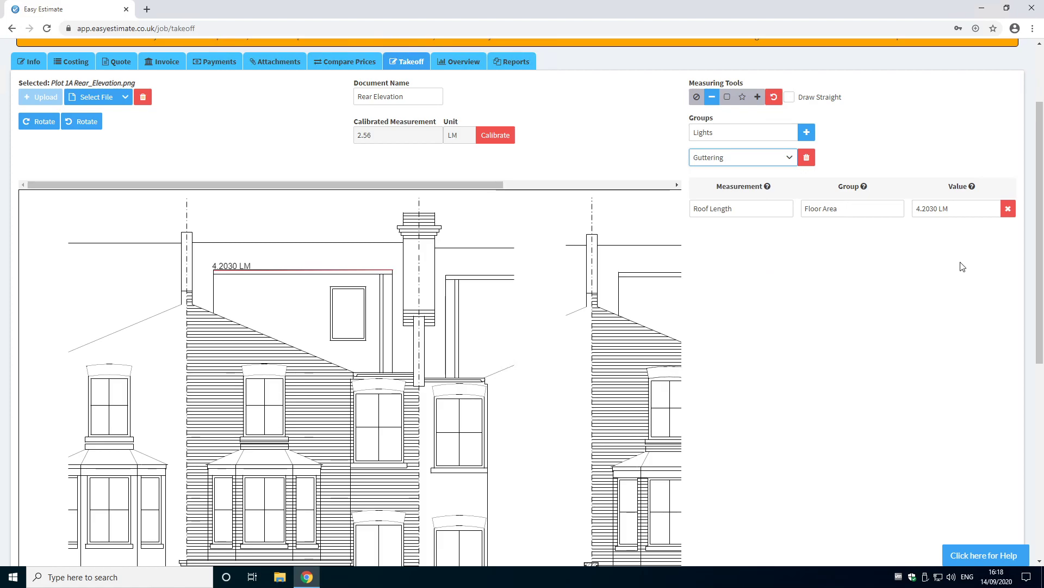
click(1009, 210)
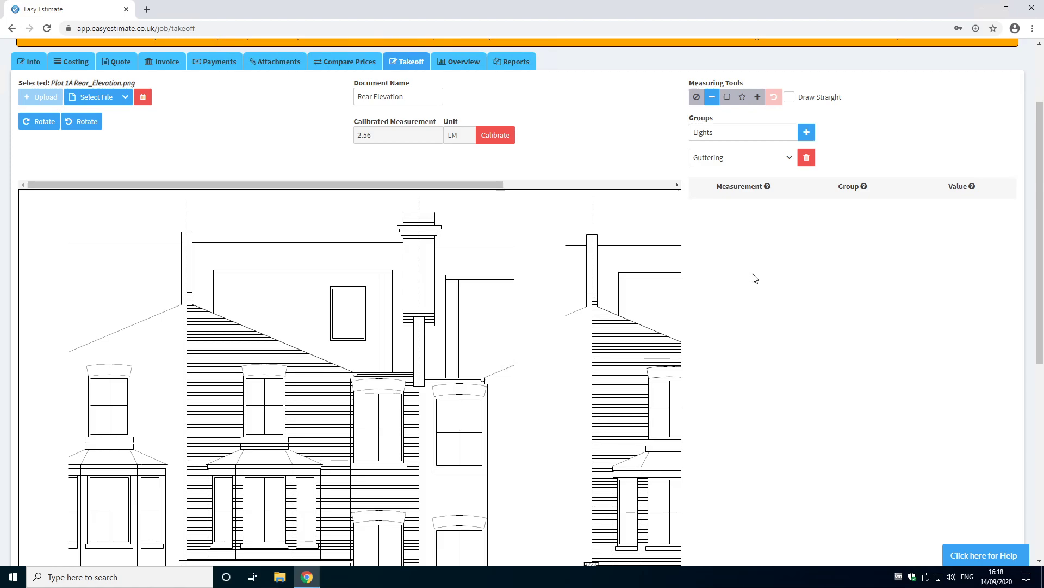
Step: Draw four Guttering lines along the dormer roof top, its right side, the sloping roof edge and the lower eaves
click(783, 157)
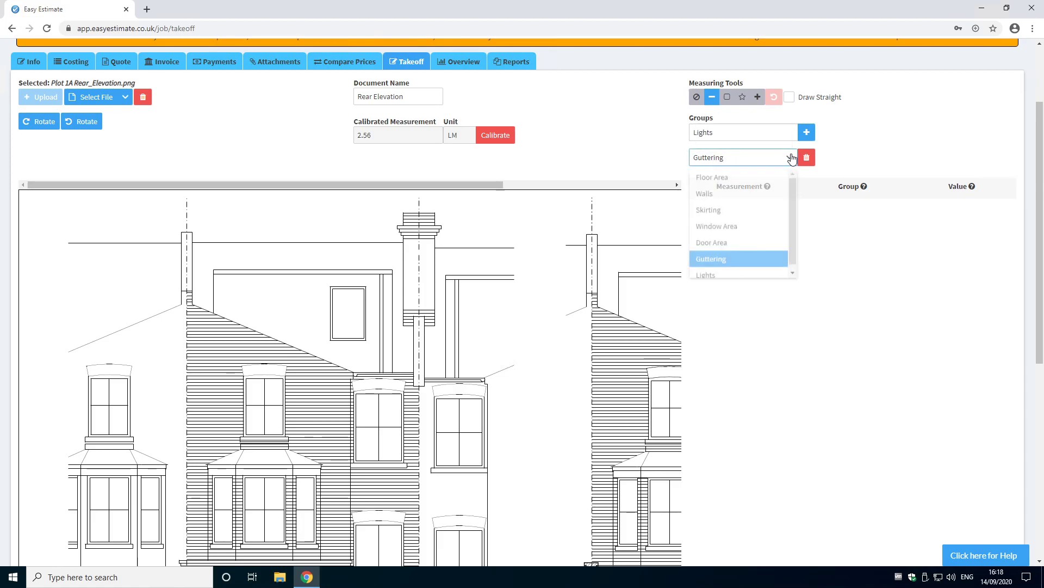
click(725, 258)
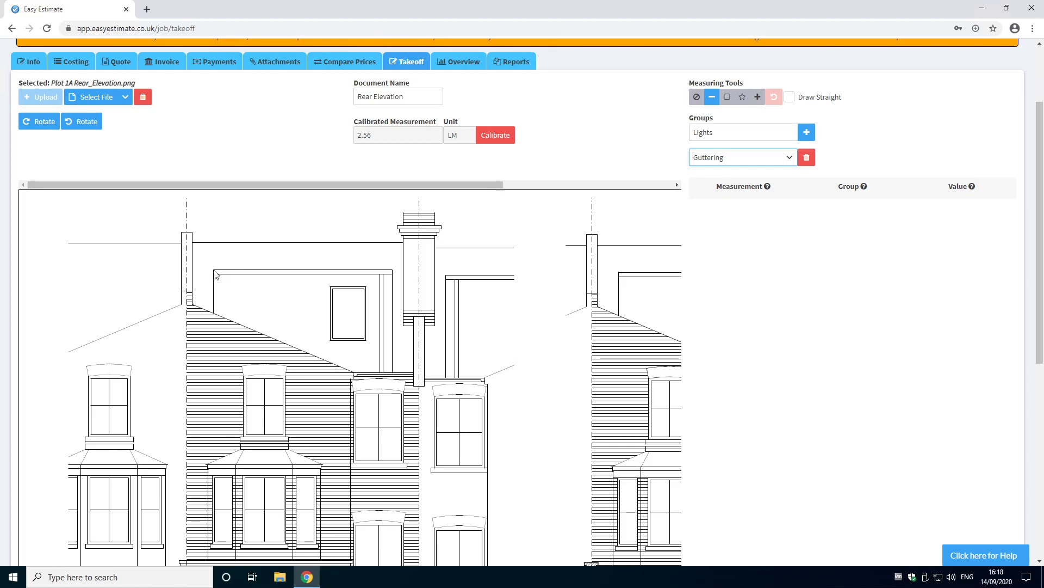
drag(214, 270, 394, 274)
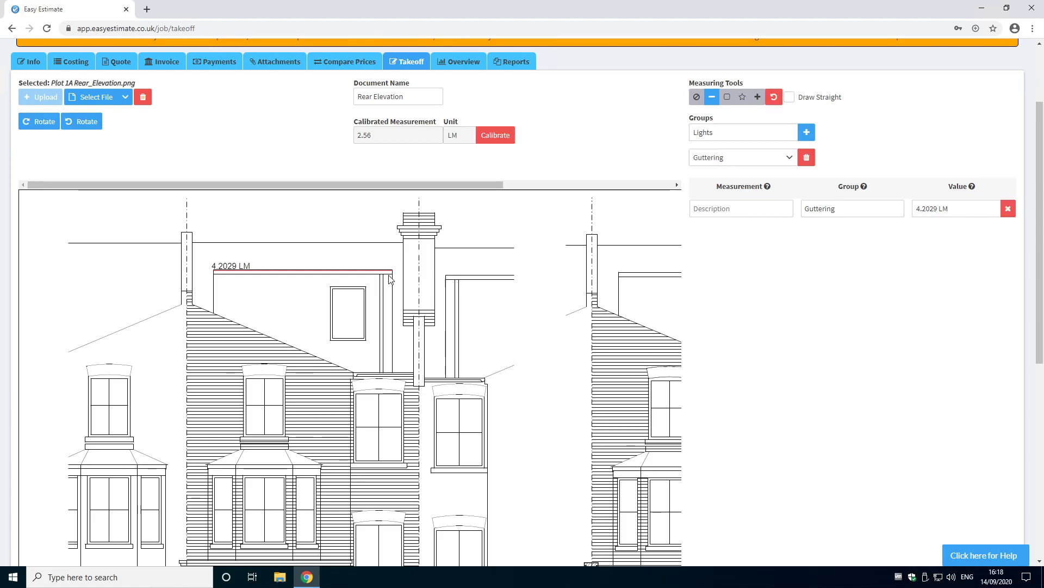
drag(394, 273, 394, 377)
drag(192, 303, 354, 373)
drag(355, 373, 416, 377)
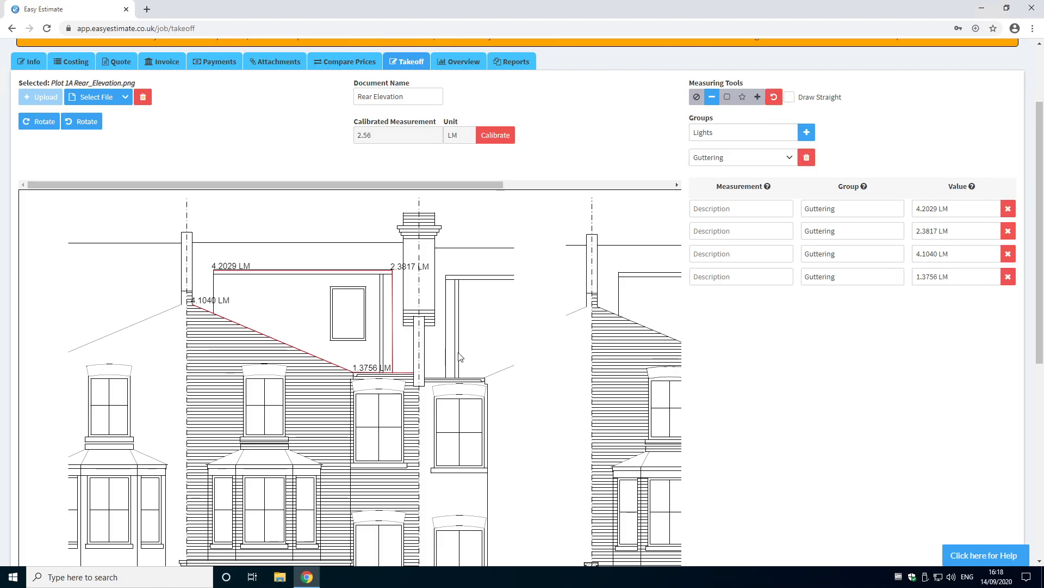
Step: Switch to the Walls group and draw two vertical lines along the kitchen wall height on the right-hand elevation
click(790, 159)
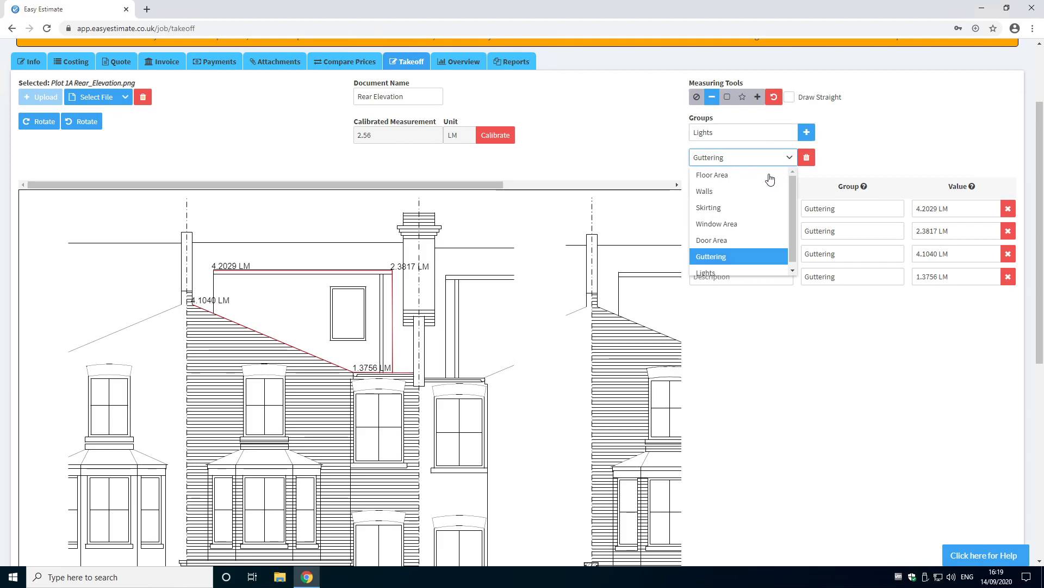
click(726, 195)
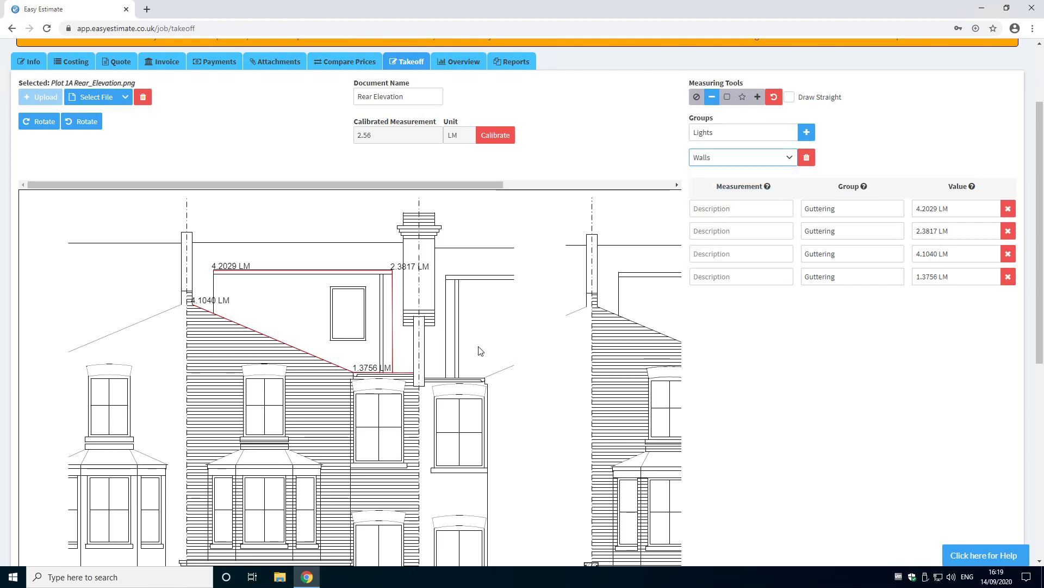
scroll(483, 354, down, 1)
scroll(495, 344, down, 2)
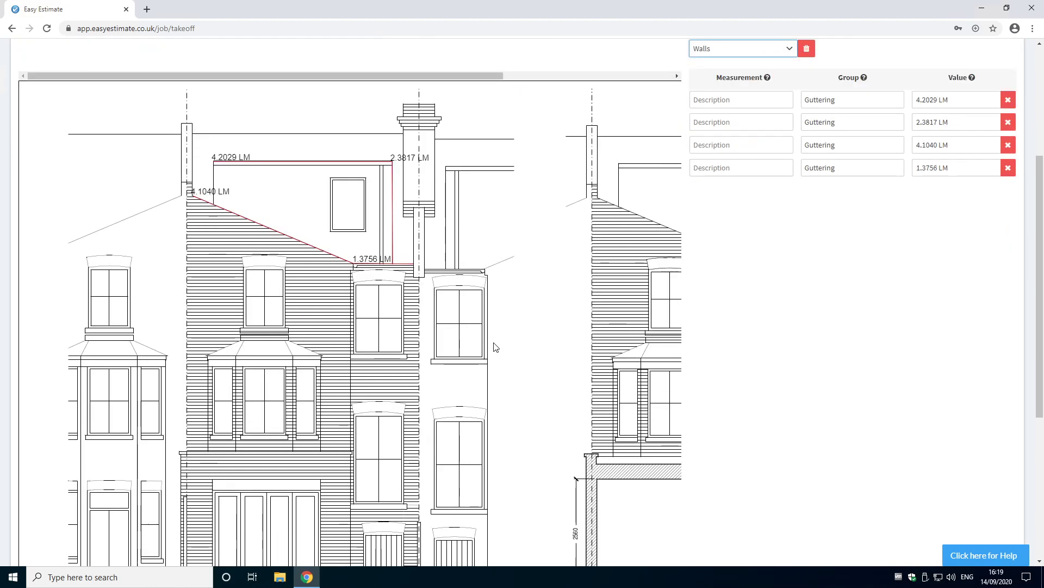
click(585, 403)
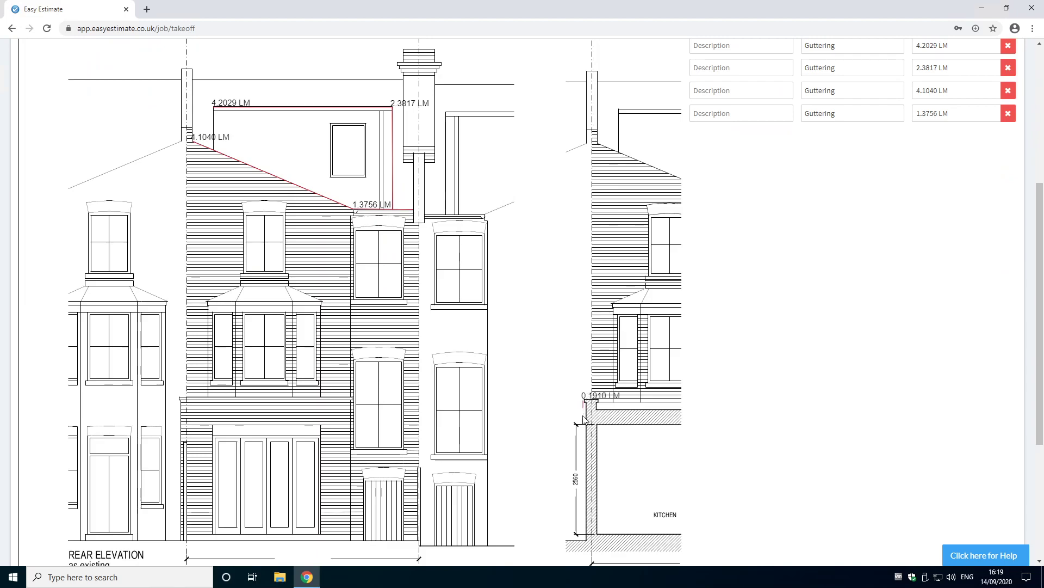
click(583, 540)
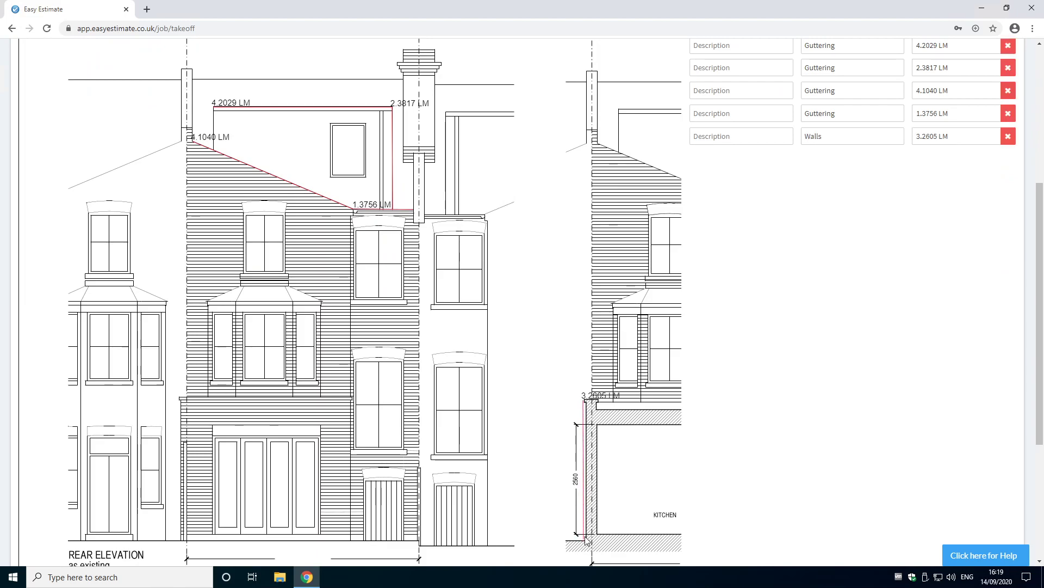
click(635, 425)
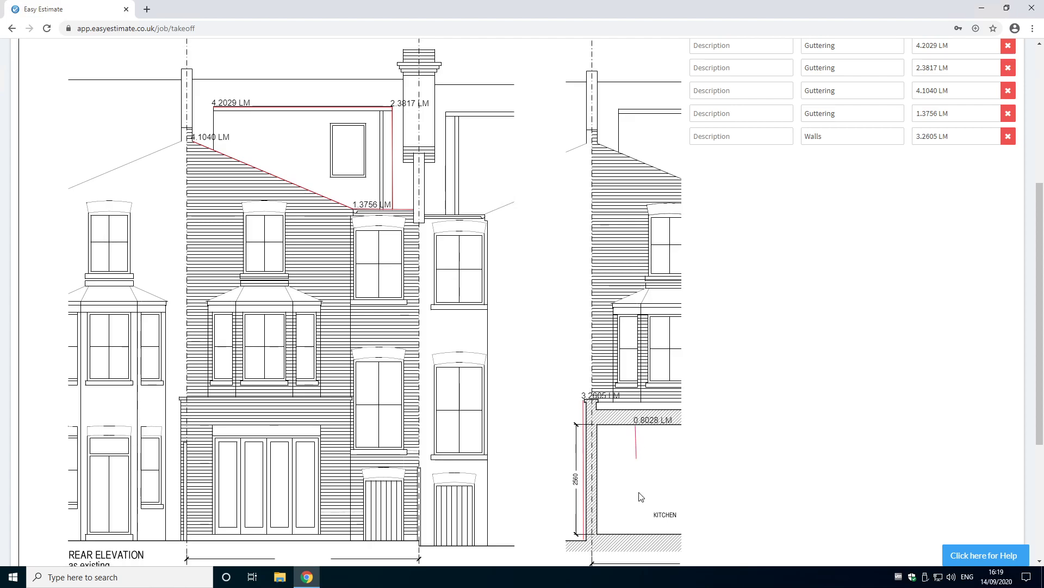
click(636, 534)
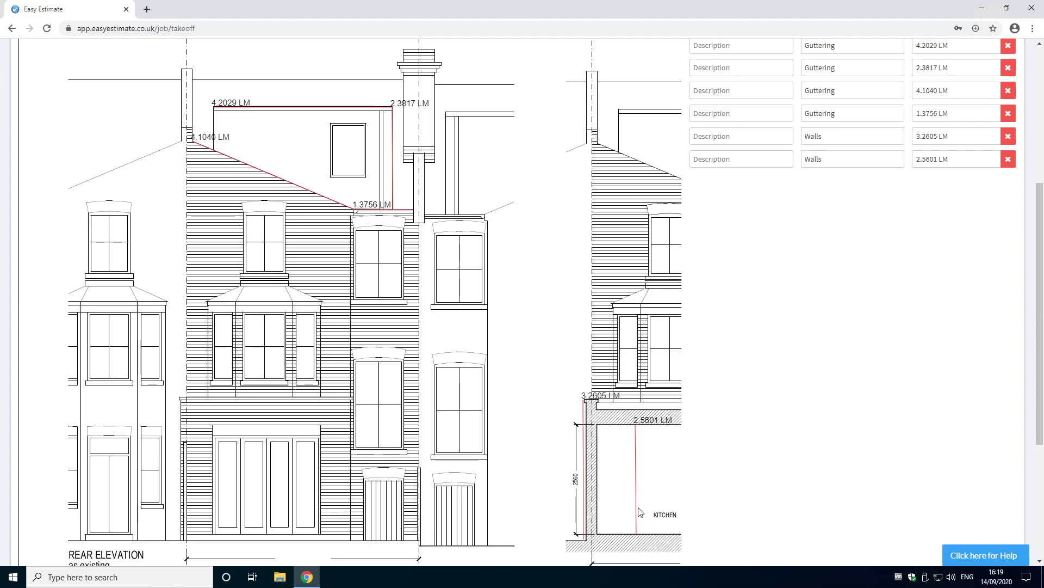
Step: Select the rectangle tool and draw an area measurement around the dormer window
scroll(563, 303, up, 2)
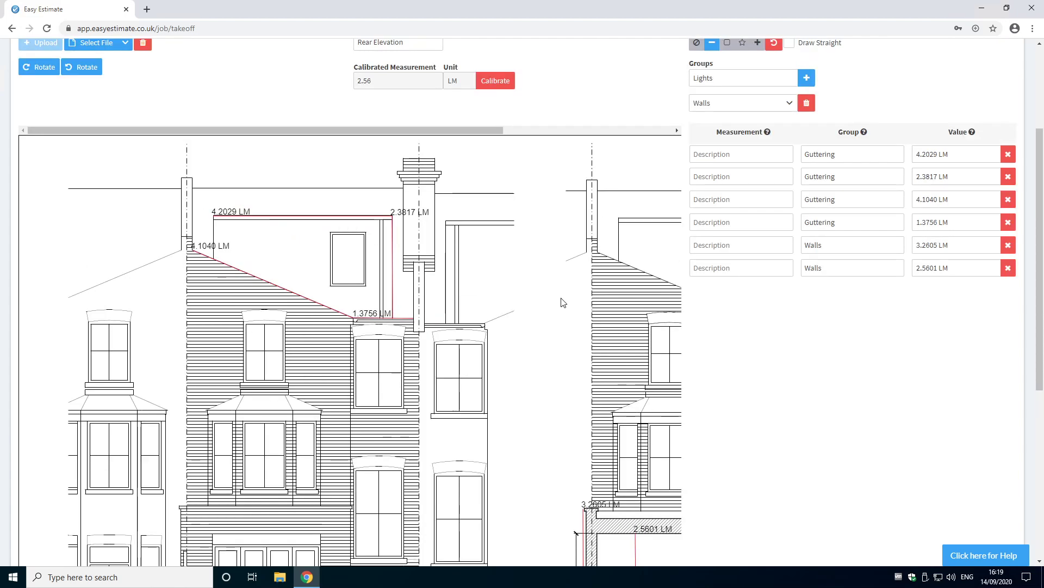
click(736, 263)
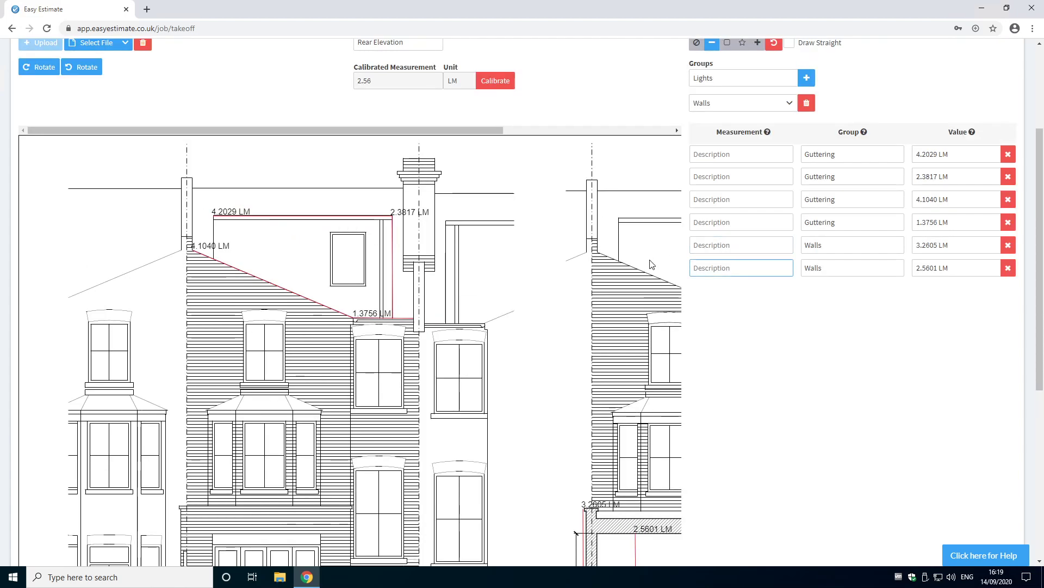
scroll(649, 262, up, 1)
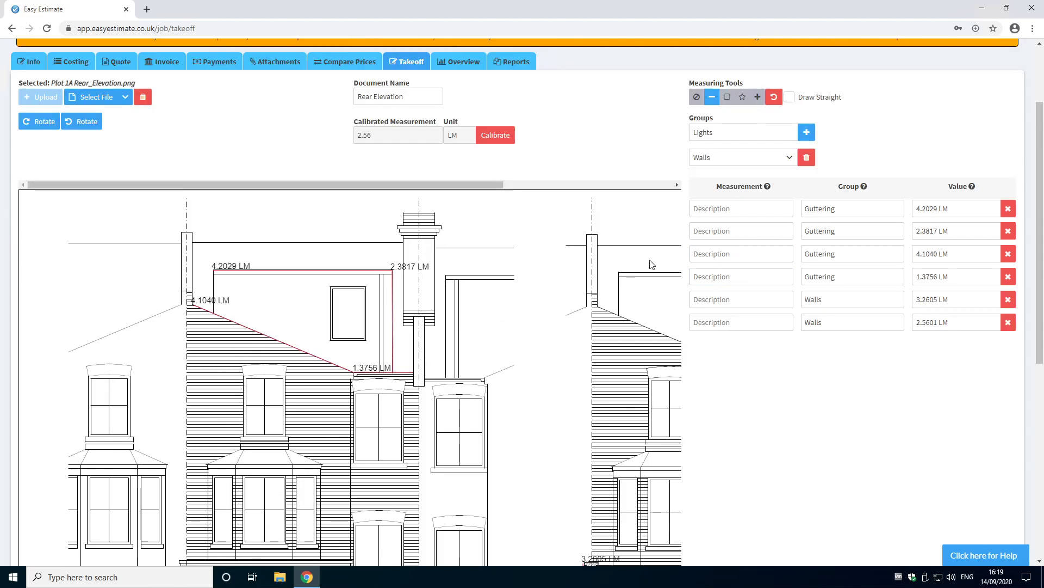
click(727, 99)
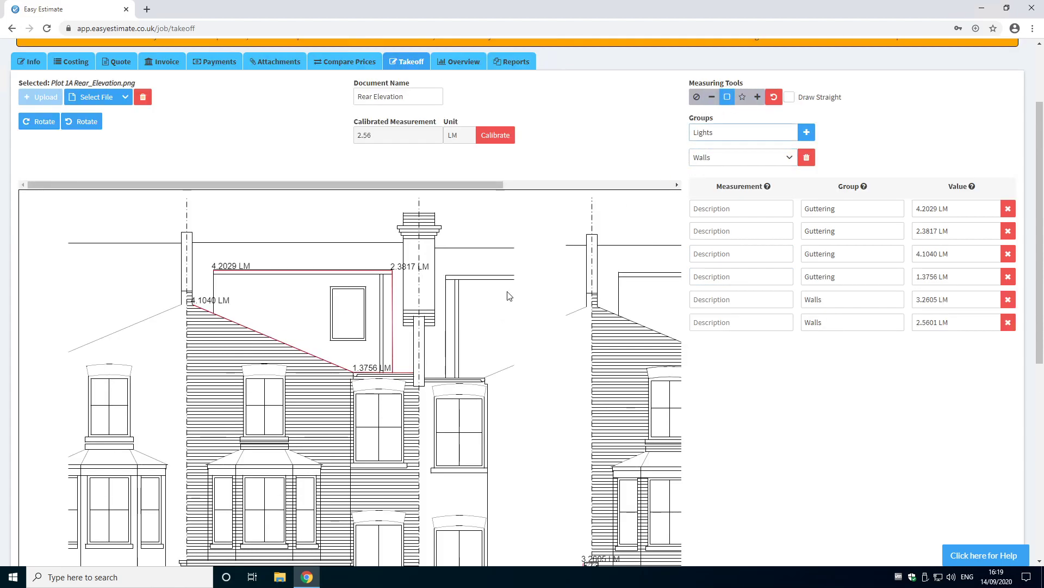
drag(332, 288, 366, 344)
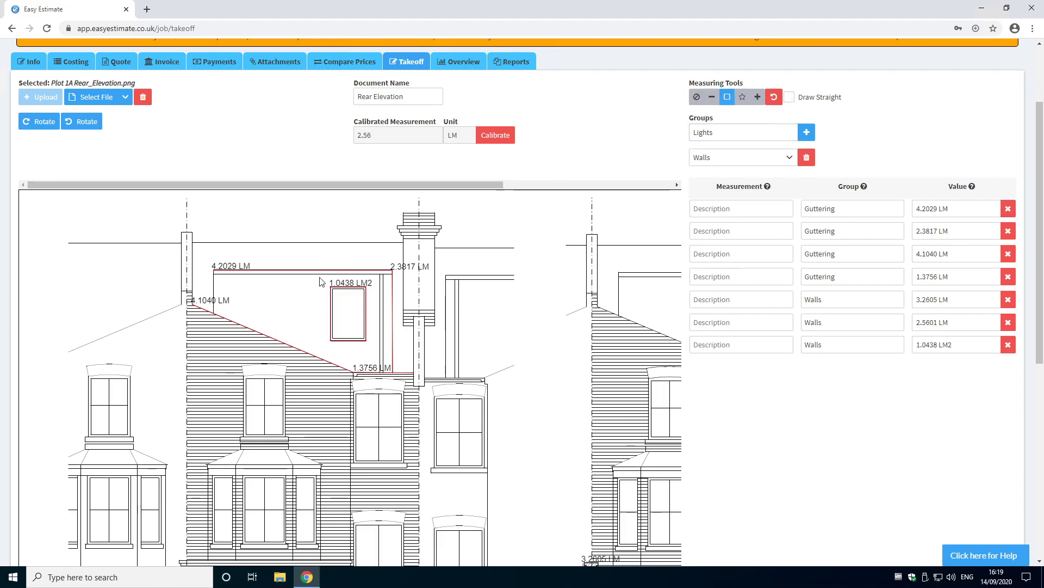
Step: Select the non-standard area tool and trace the dormer wall on the left-hand elevation with five points
click(742, 98)
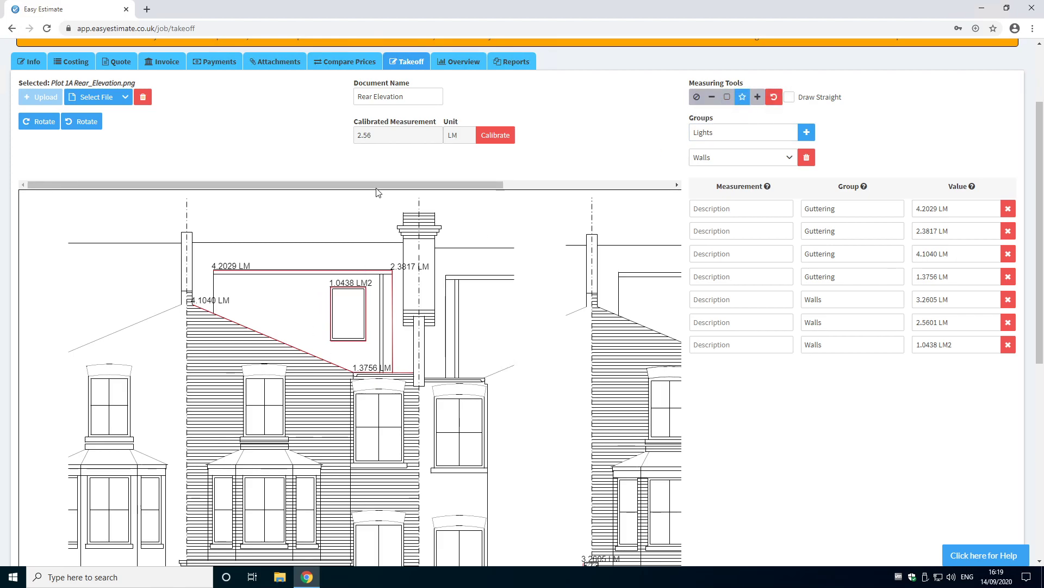
drag(430, 186, 601, 187)
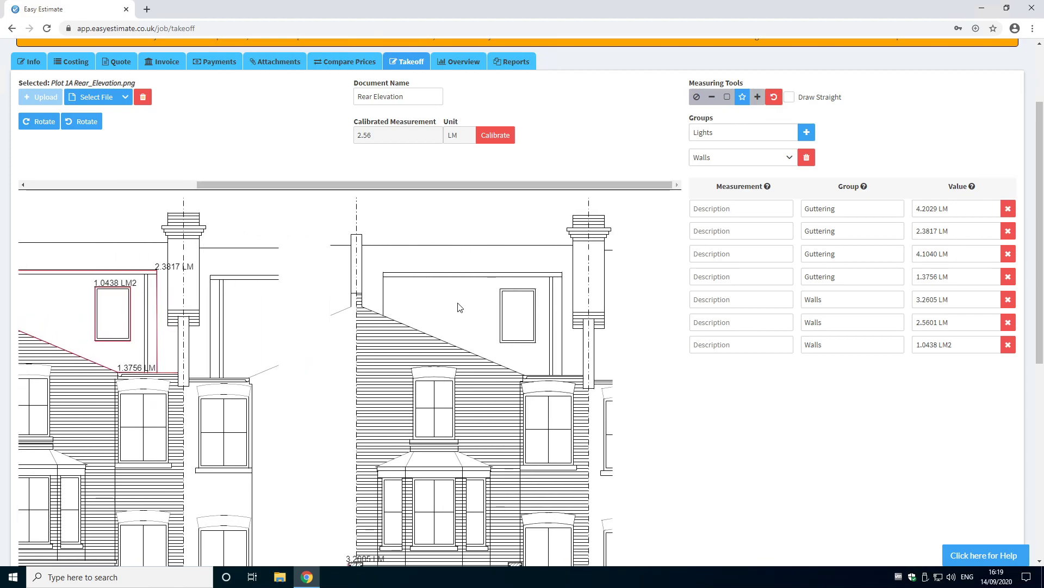
click(384, 274)
click(551, 280)
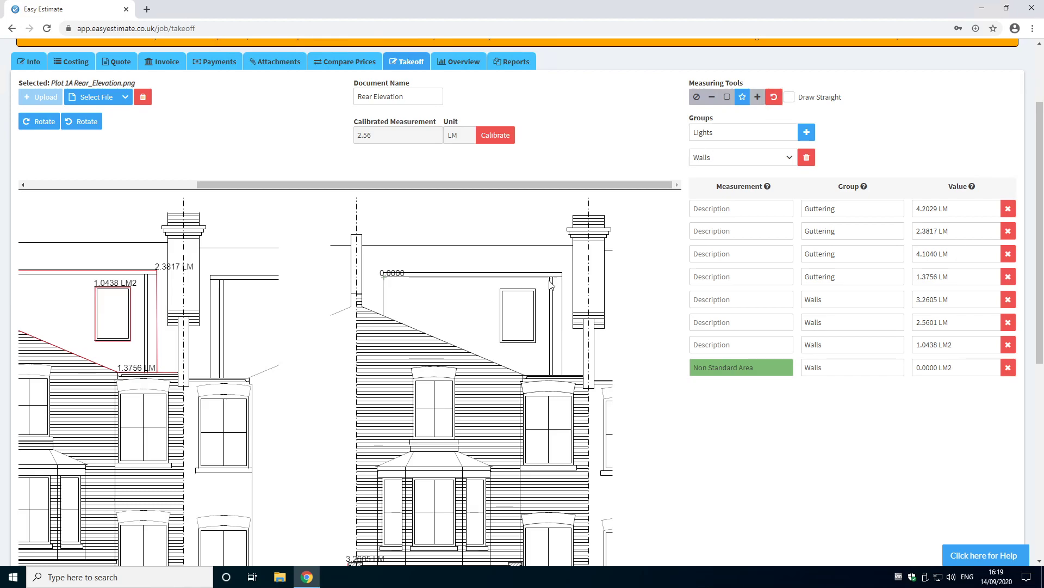
click(549, 375)
click(526, 378)
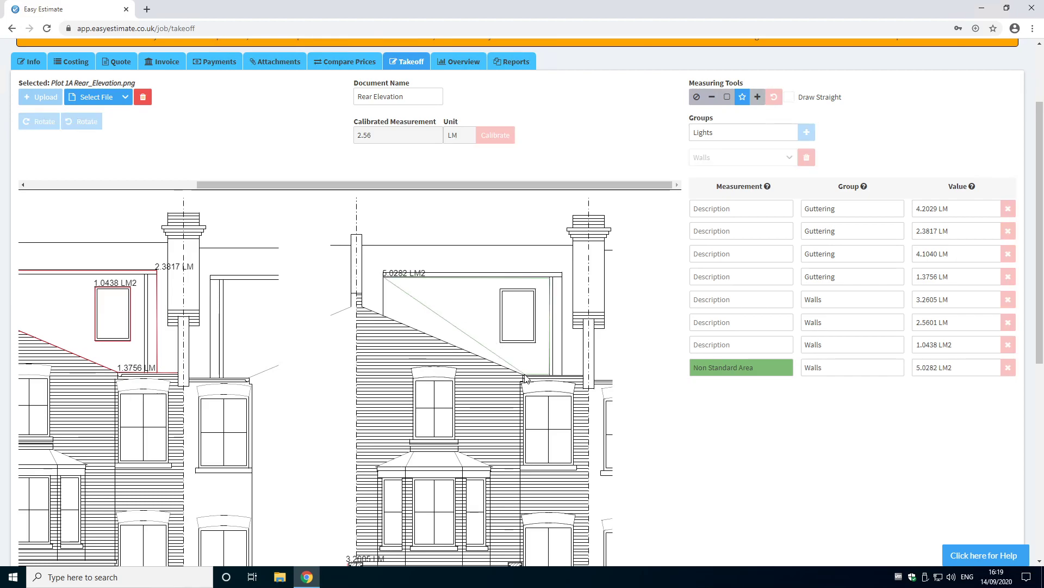
click(385, 320)
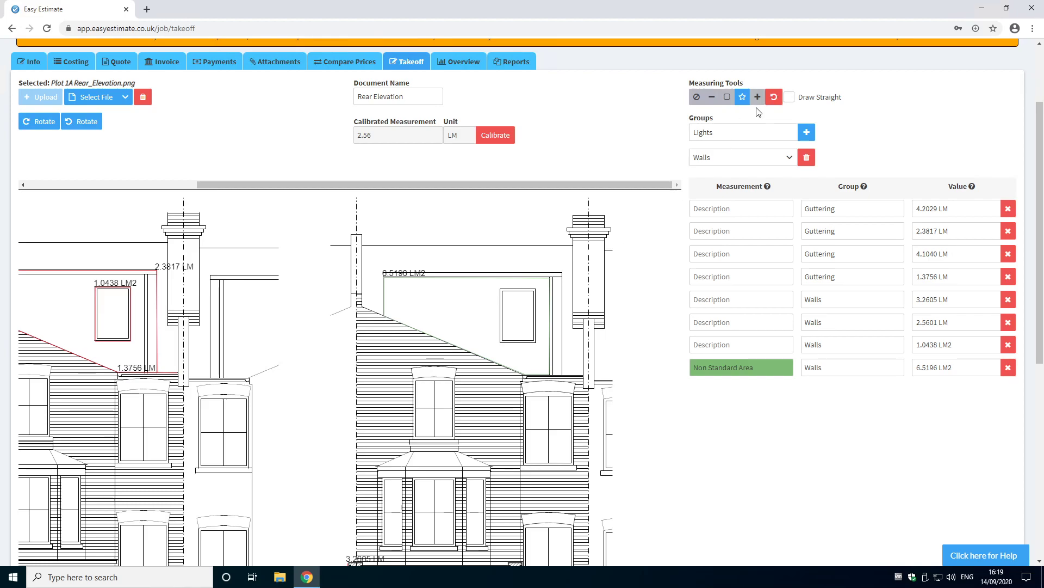
Step: Enable Draw Straight and draw a straight line along the top roof line of the left-hand elevation
click(791, 99)
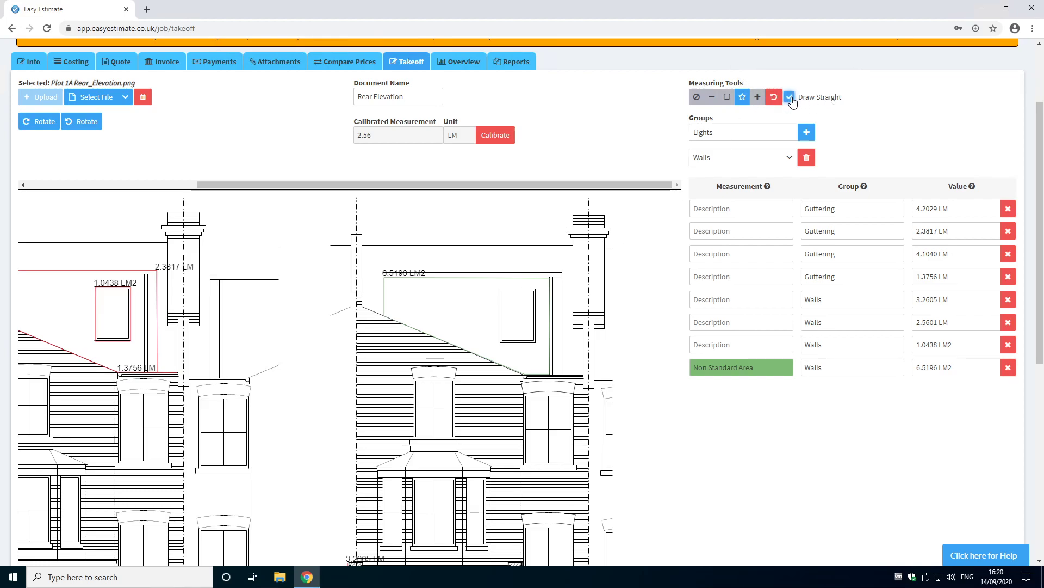
click(712, 98)
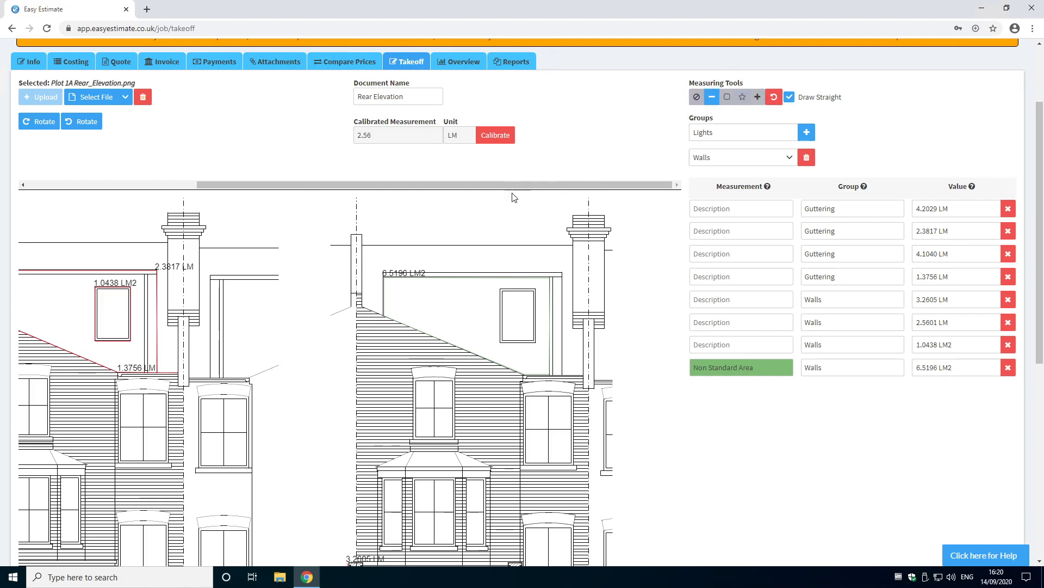
mouse_move(363, 243)
mouse_down()
mouse_move(454, 245)
mouse_move(466, 261)
mouse_move(481, 236)
mouse_move(499, 231)
mouse_move(523, 248)
mouse_move(574, 253)
mouse_move(554, 250)
mouse_move(545, 228)
mouse_move(573, 251)
mouse_up()
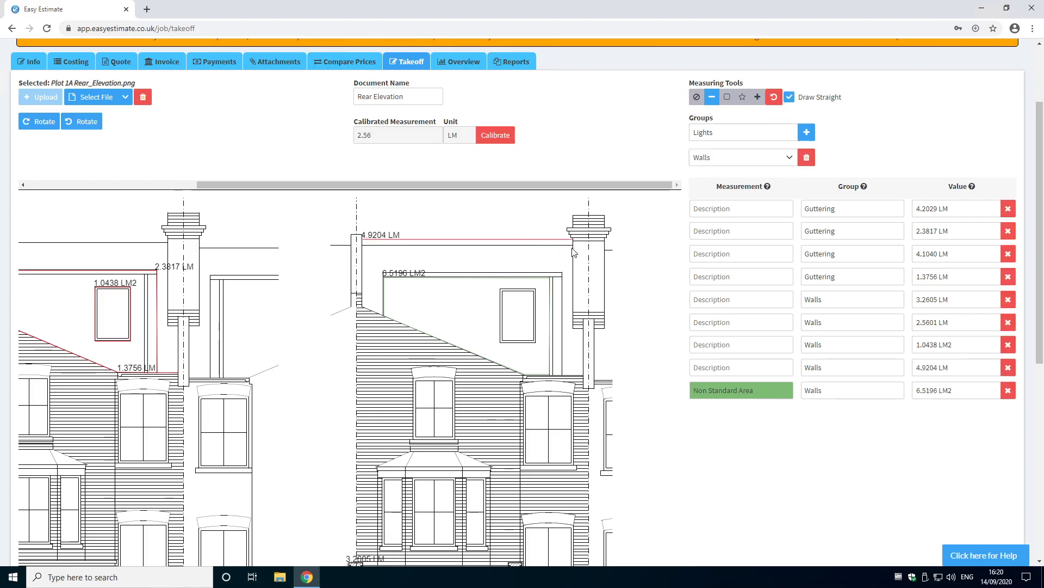
Step: Select the Count tool and the Lights group, then mark three windows on the left-hand elevation
click(759, 101)
click(759, 102)
click(789, 163)
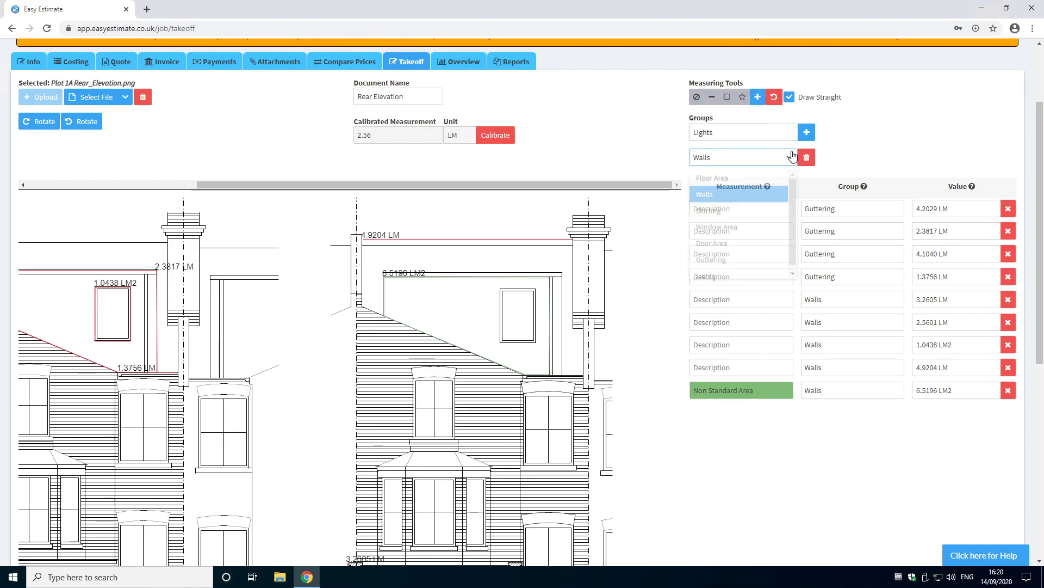
click(728, 271)
scroll(502, 354, down, 1)
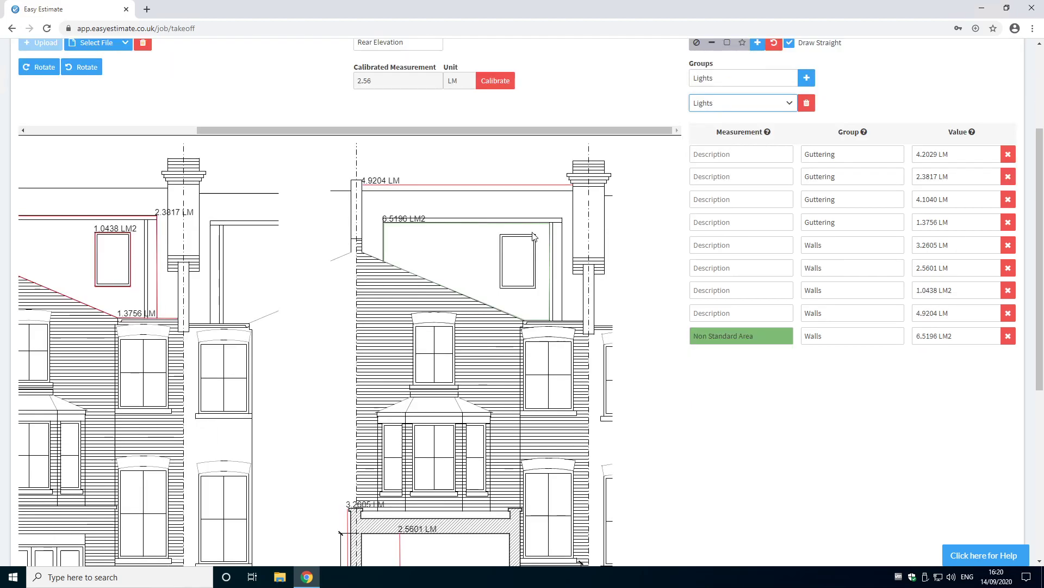
click(518, 241)
click(425, 335)
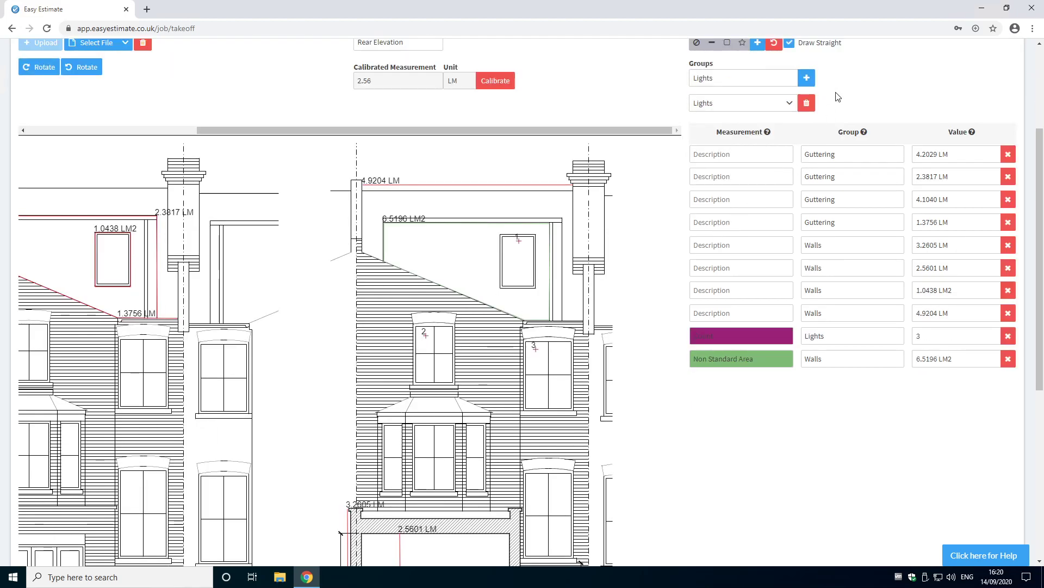
Step: Undo the recent Lights count marks and re-place the markers on the windows lower down the rear elevation
click(775, 45)
scroll(789, 94, up, 1)
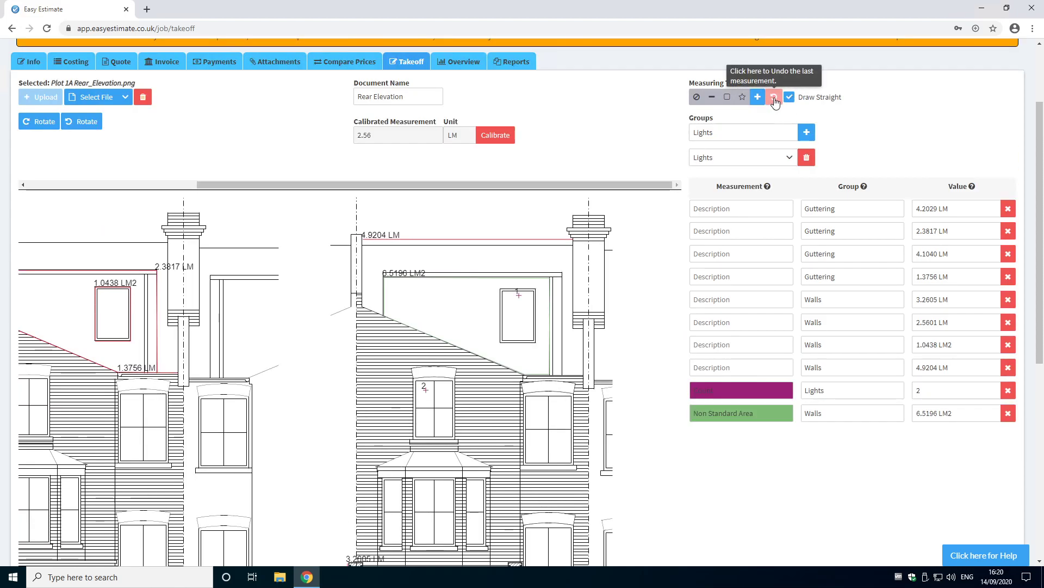
click(775, 102)
click(424, 483)
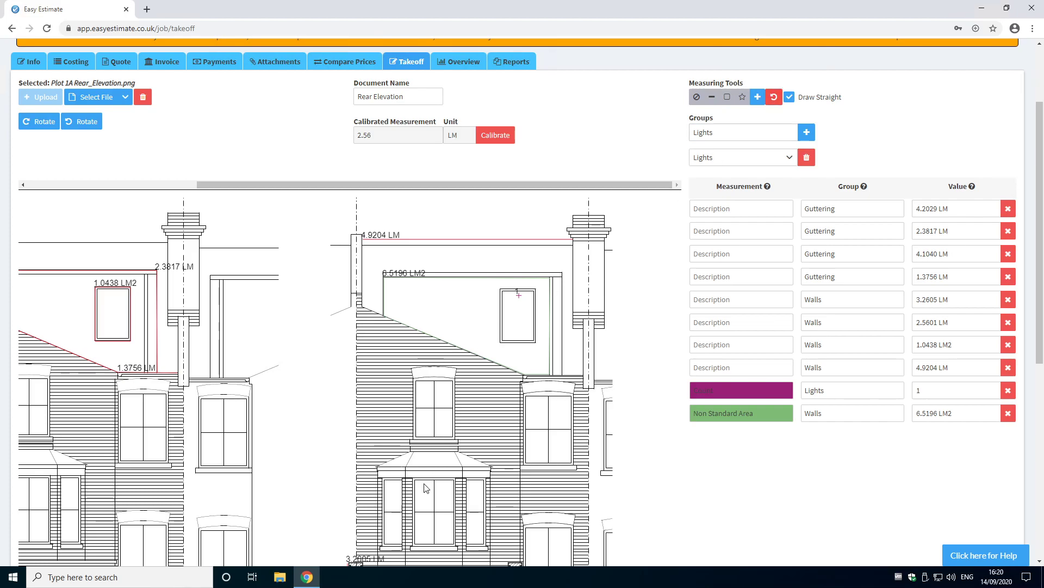
click(556, 533)
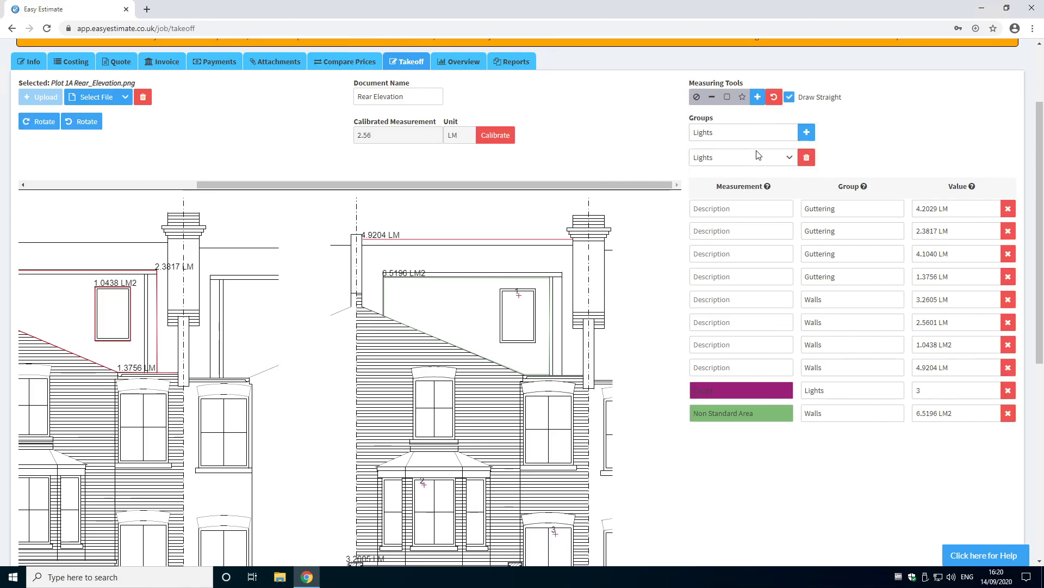
click(774, 102)
click(539, 404)
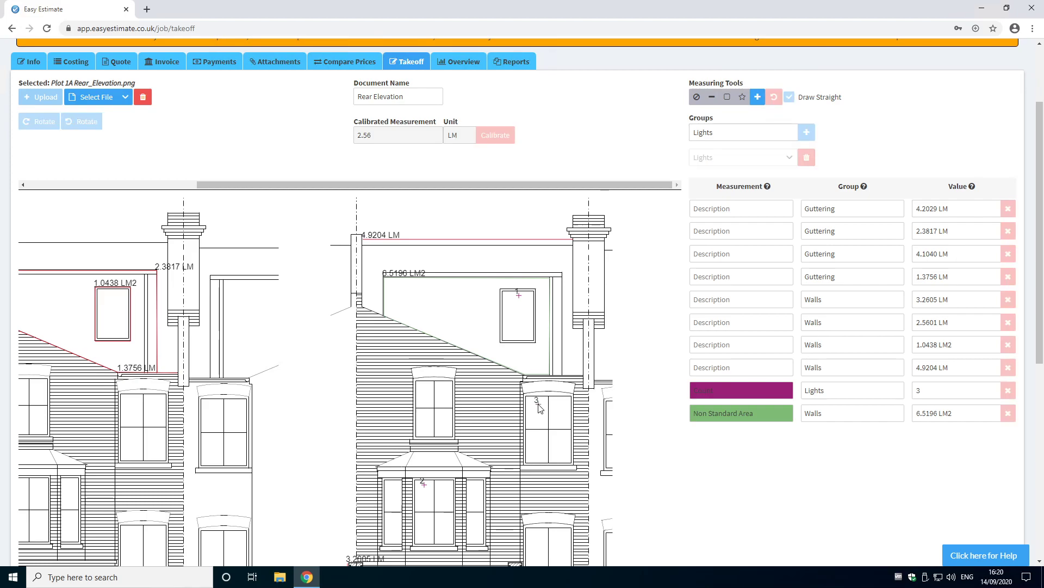
Step: Switch to the Plot 1A Section A.png plan and name the document Section 2
click(126, 98)
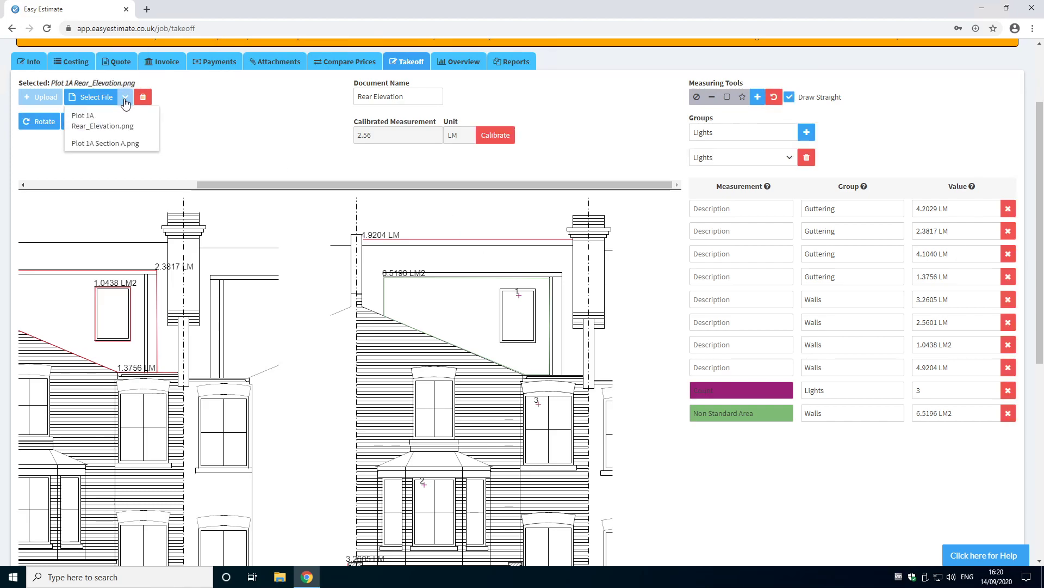
click(124, 143)
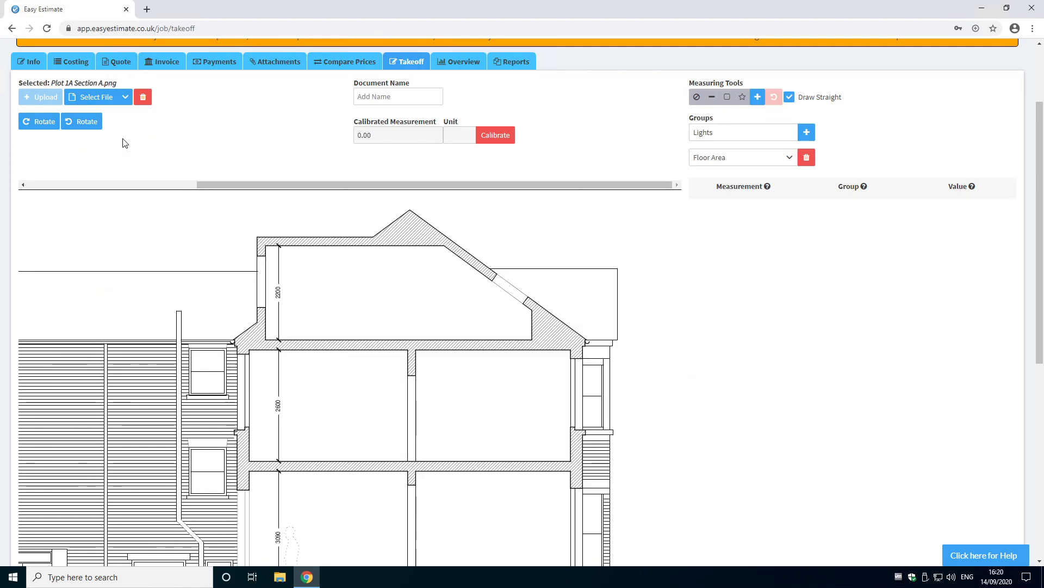
click(363, 100)
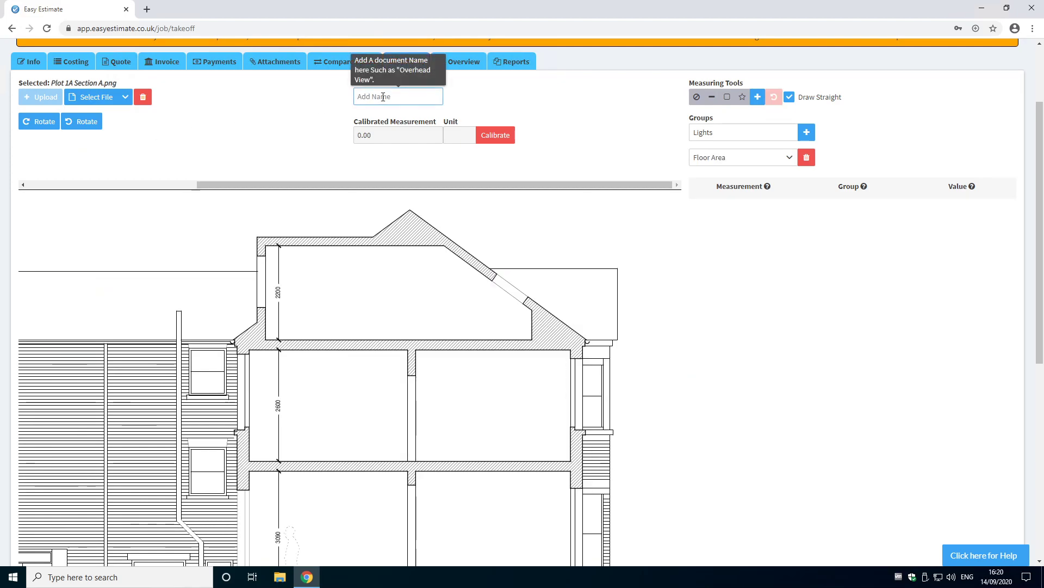
text(Section 2)
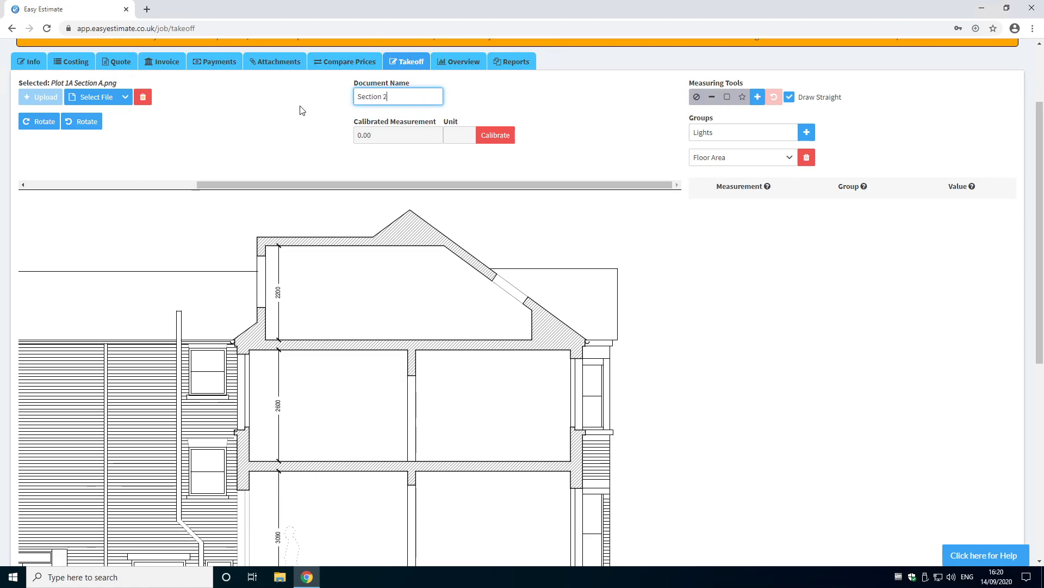
key(Return)
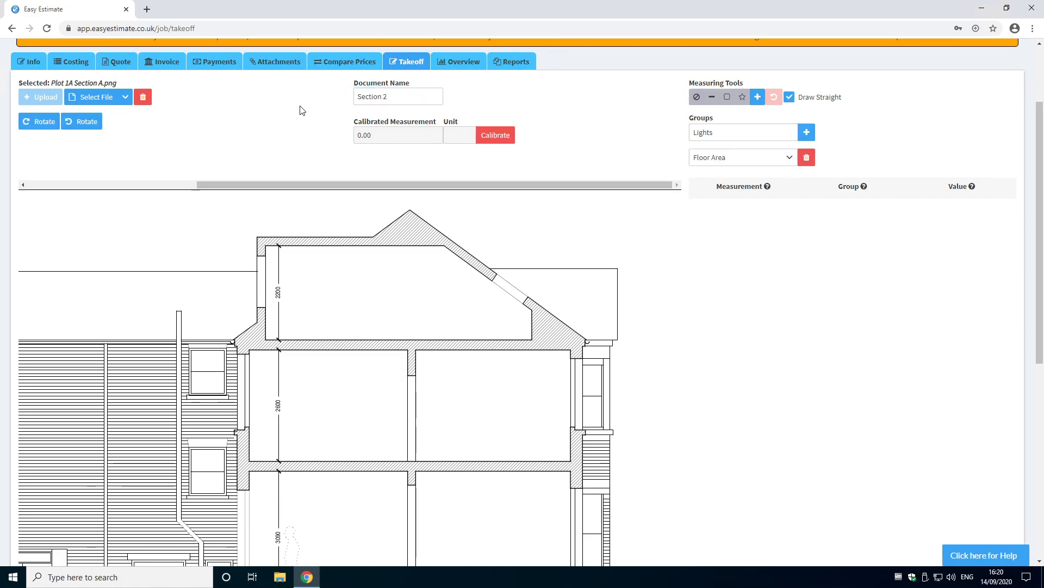
Step: Calibrate the section by drawing along the 2200 attic height dimension and entering 2.2 LM
scroll(298, 135, down, 1)
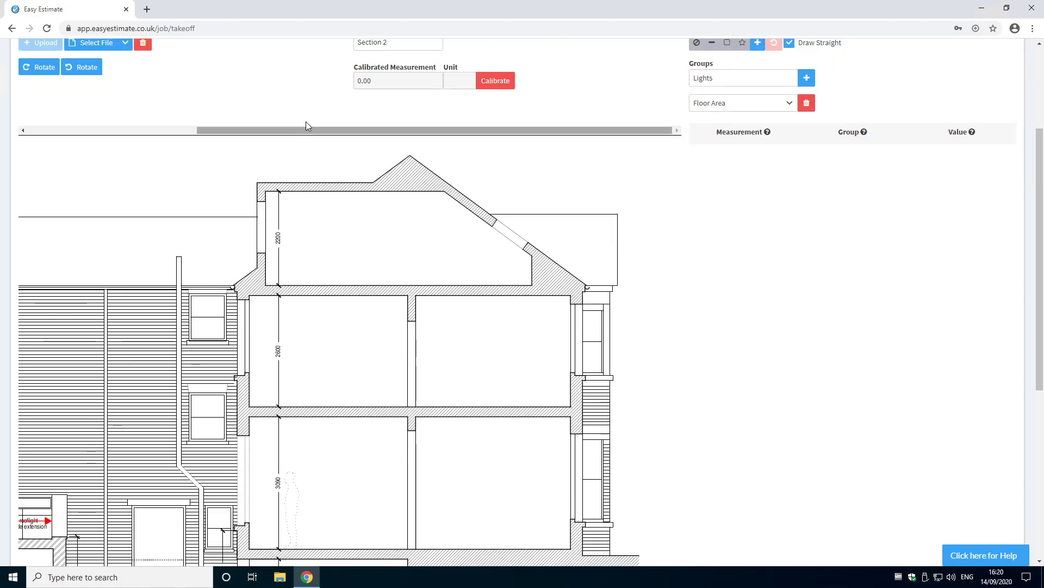
scroll(306, 122, up, 1)
click(508, 135)
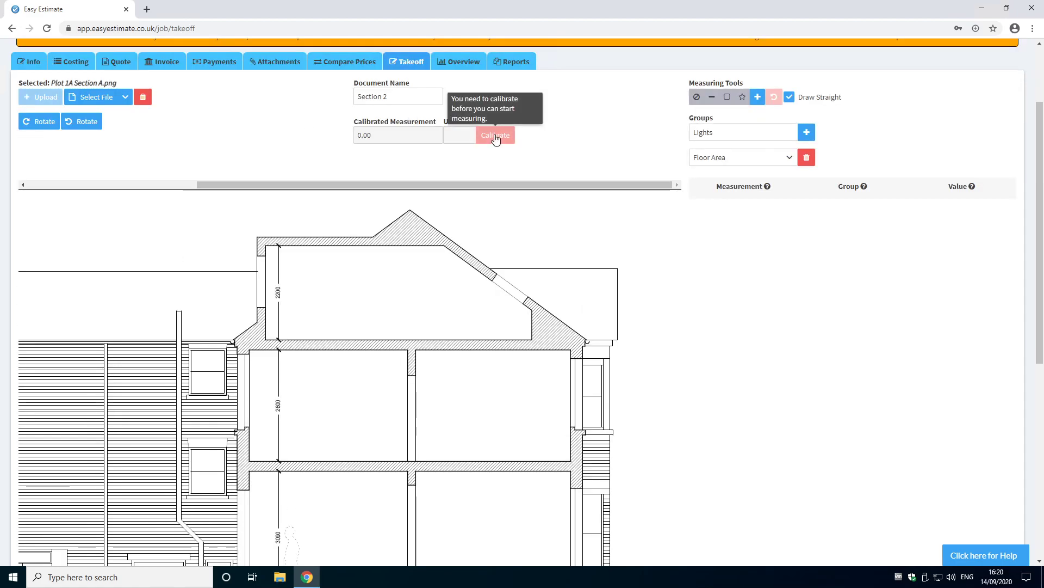
click(494, 136)
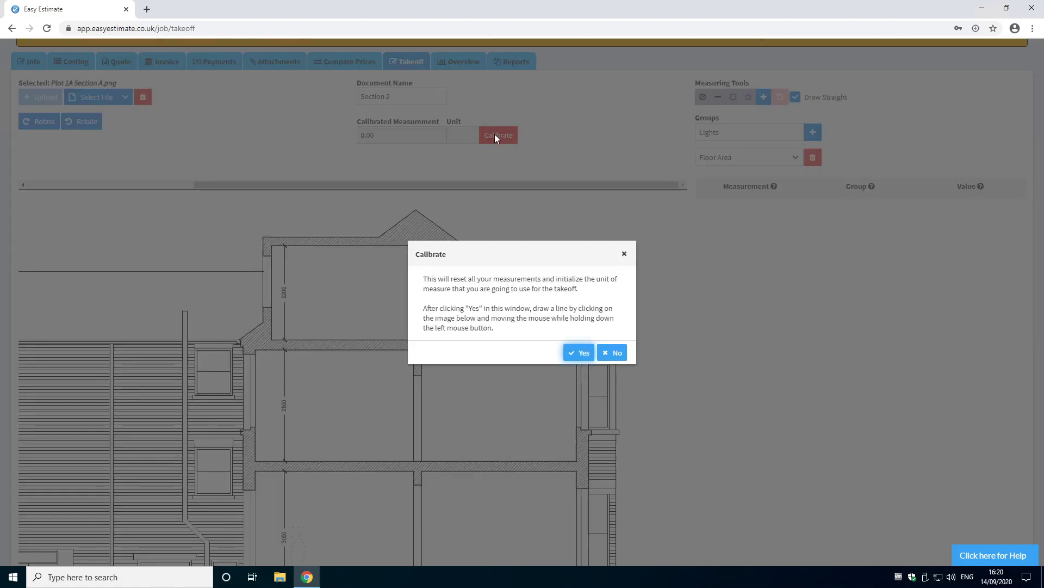
click(578, 354)
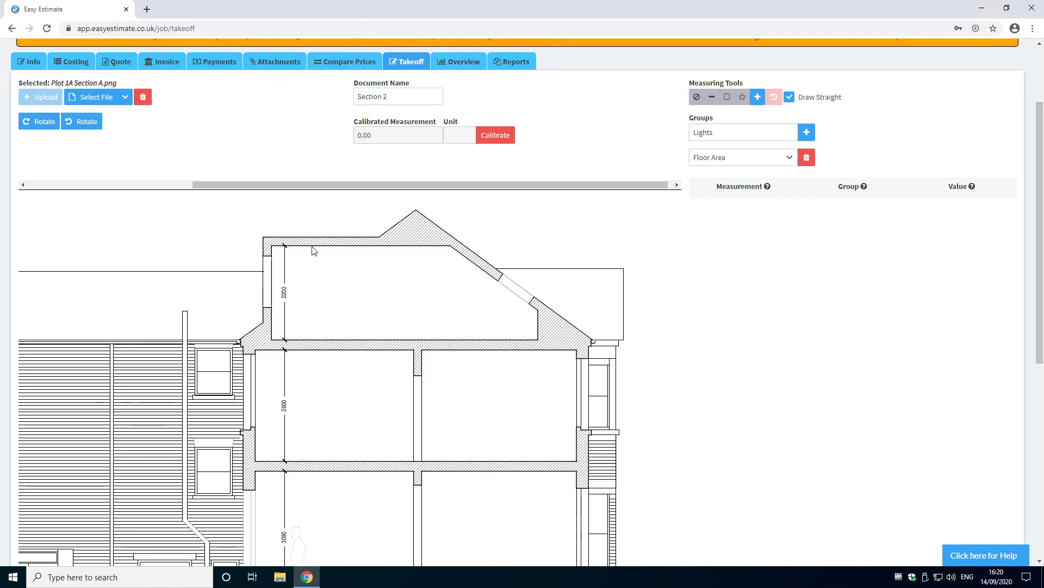
drag(311, 250, 323, 343)
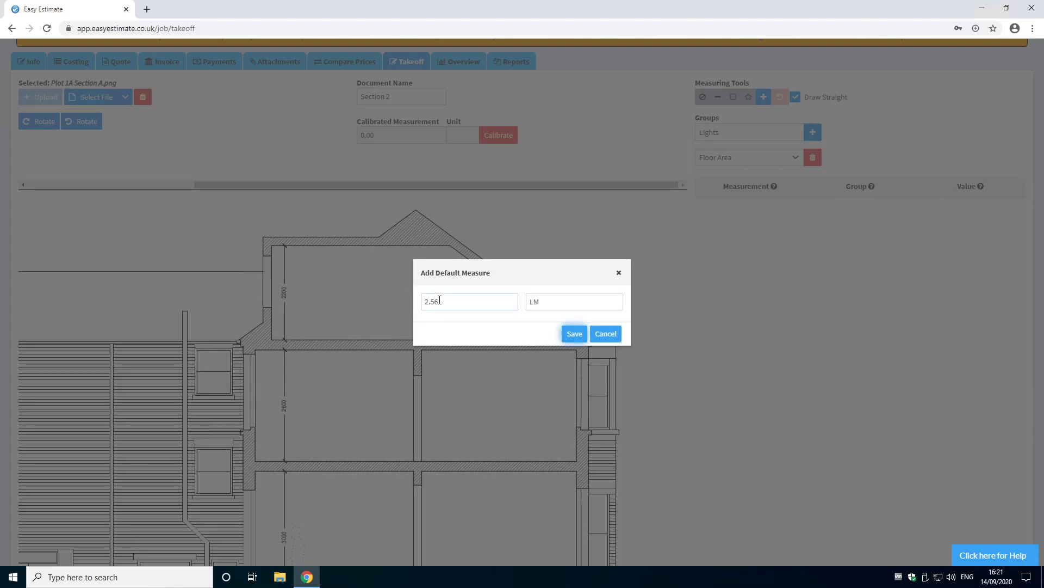
drag(442, 301, 419, 301)
text(2.2)
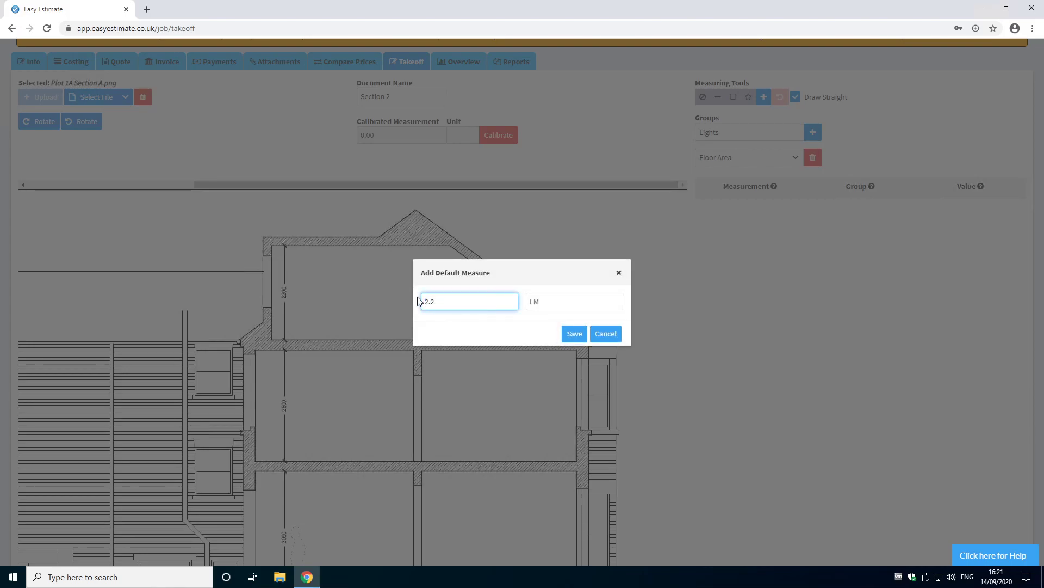
click(568, 334)
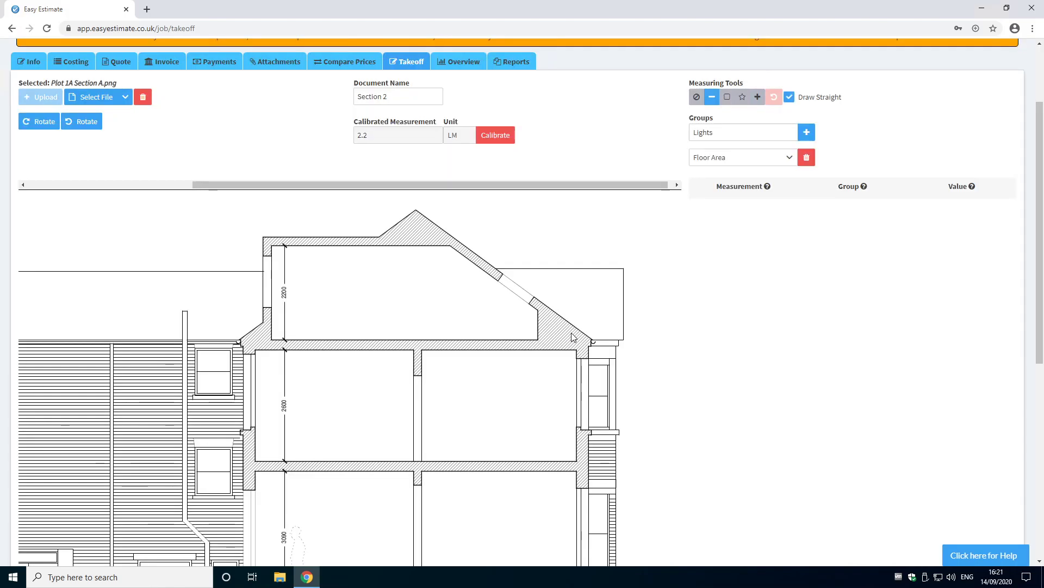
Step: Create a new group called Stud Work and select it as the active group
drag(727, 133, 659, 137)
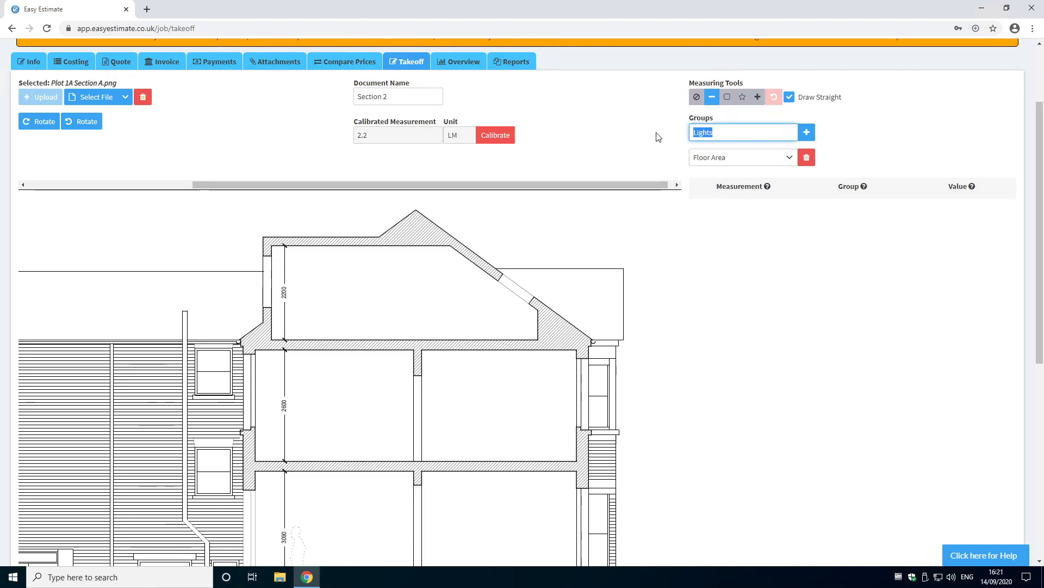
text(Stud Work)
click(807, 133)
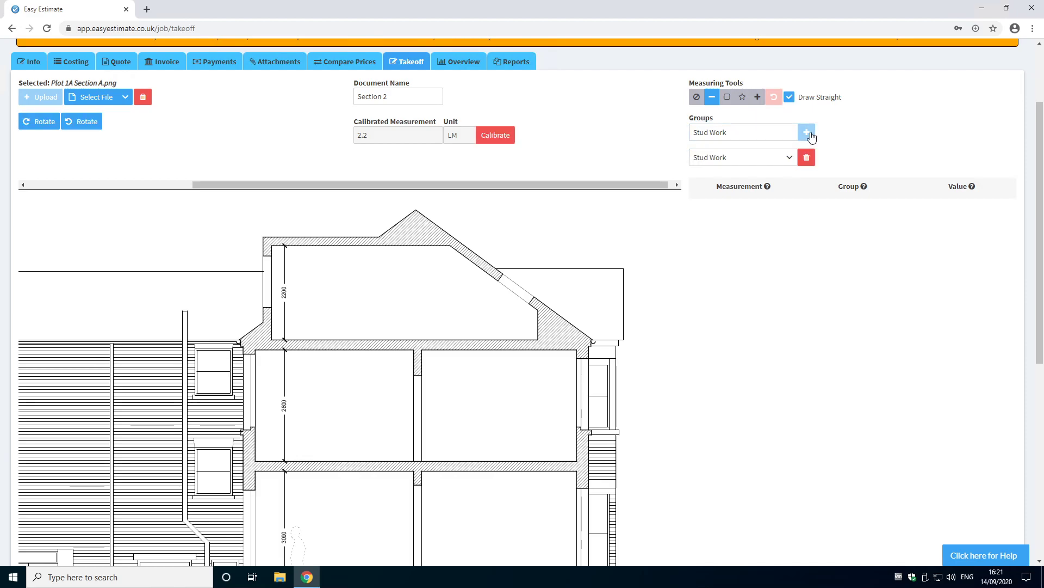
click(778, 157)
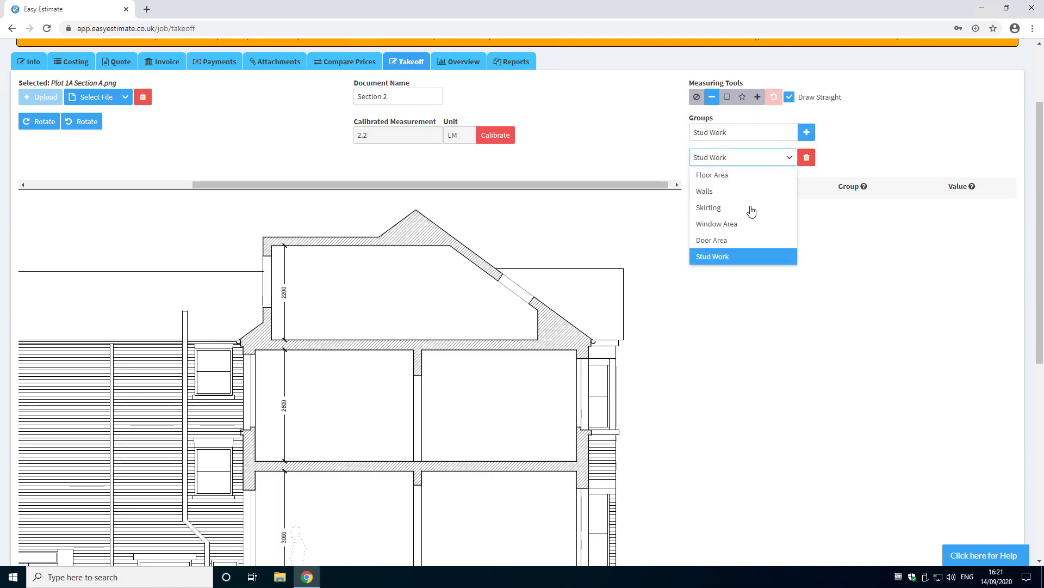
click(737, 259)
Step: Select the line tool and draw a stud work line along the ground floor of the section
click(712, 96)
scroll(506, 275, down, 2)
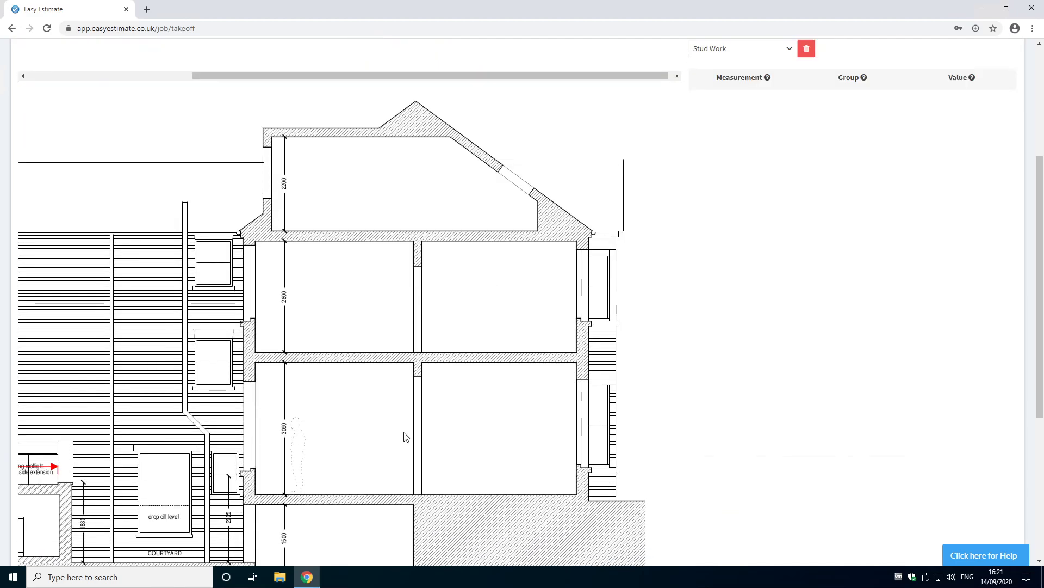
click(257, 489)
click(415, 493)
Step: Draw stud work lines along the first floor and along the attic floor of the section
click(423, 341)
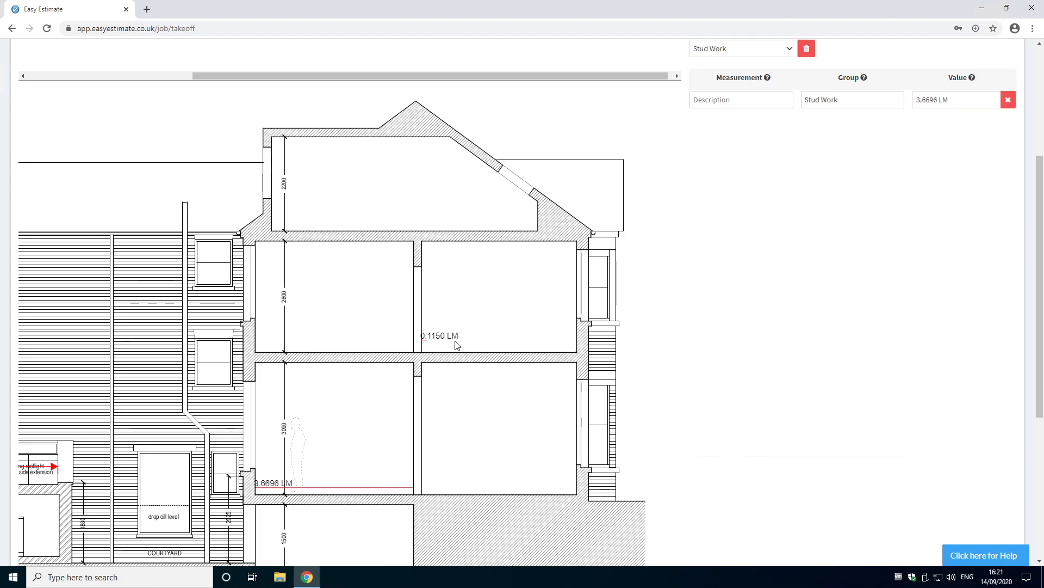
click(577, 347)
click(274, 223)
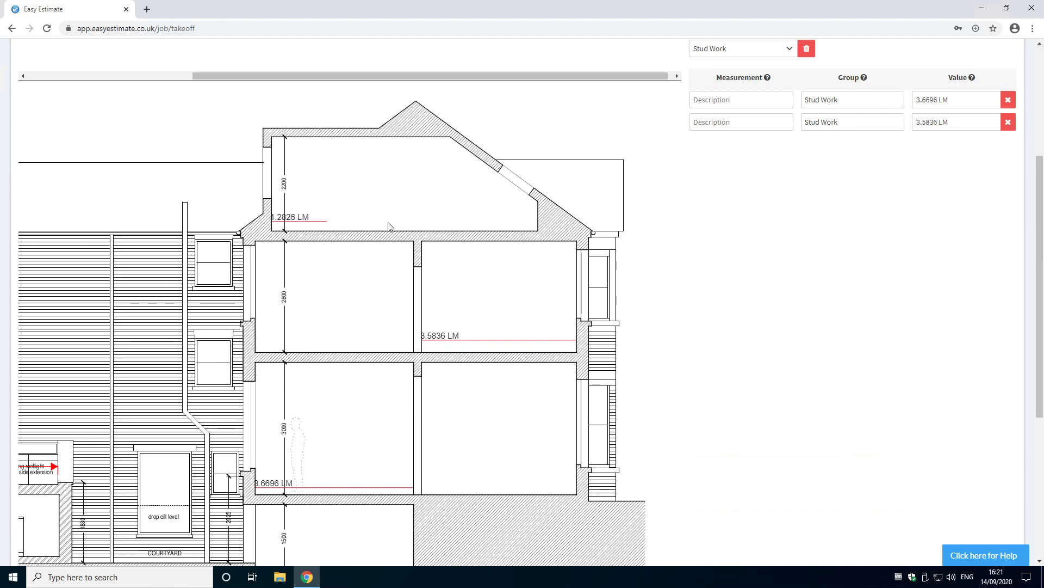
click(451, 229)
Step: Switch between the Rear Elevation and Section 2 plans to review their measurement lists
scroll(521, 289, up, 4)
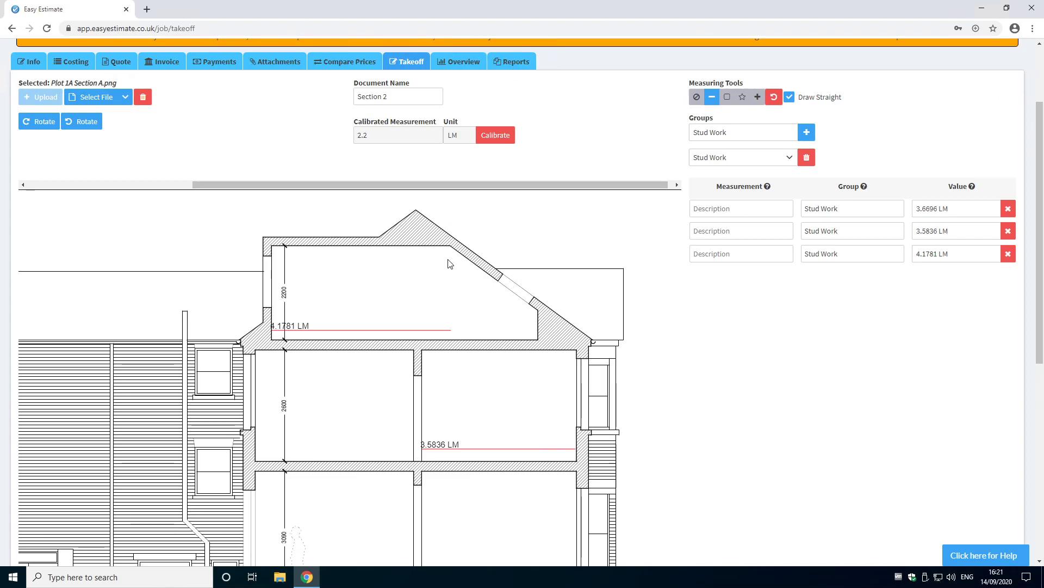
click(125, 206)
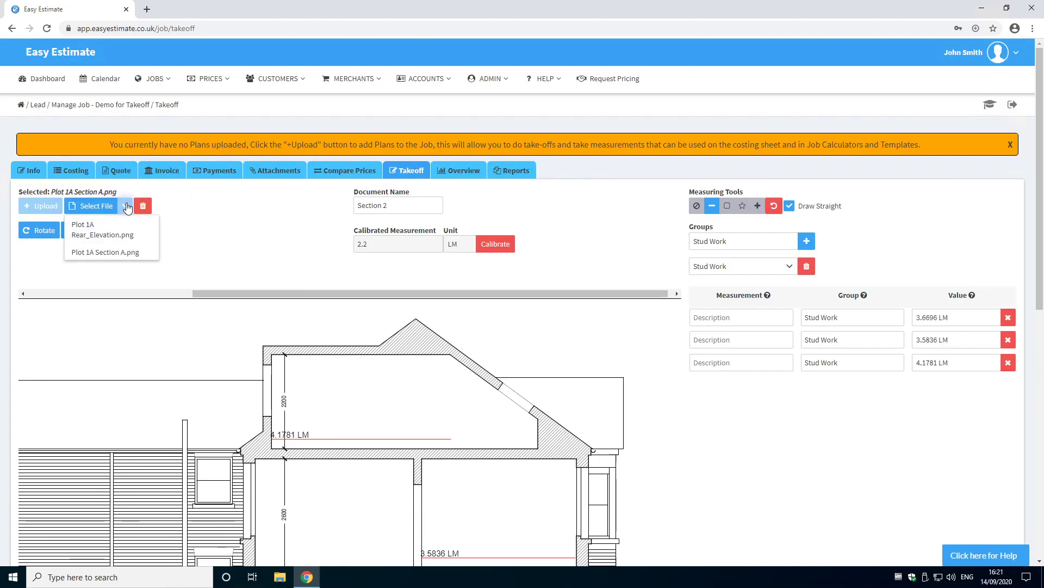
click(127, 235)
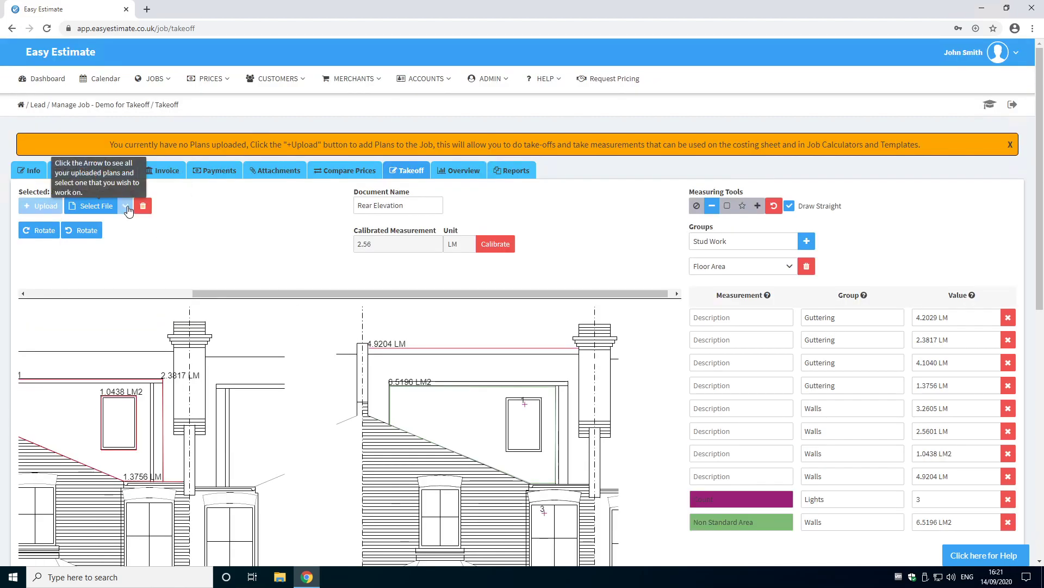
click(125, 206)
click(113, 254)
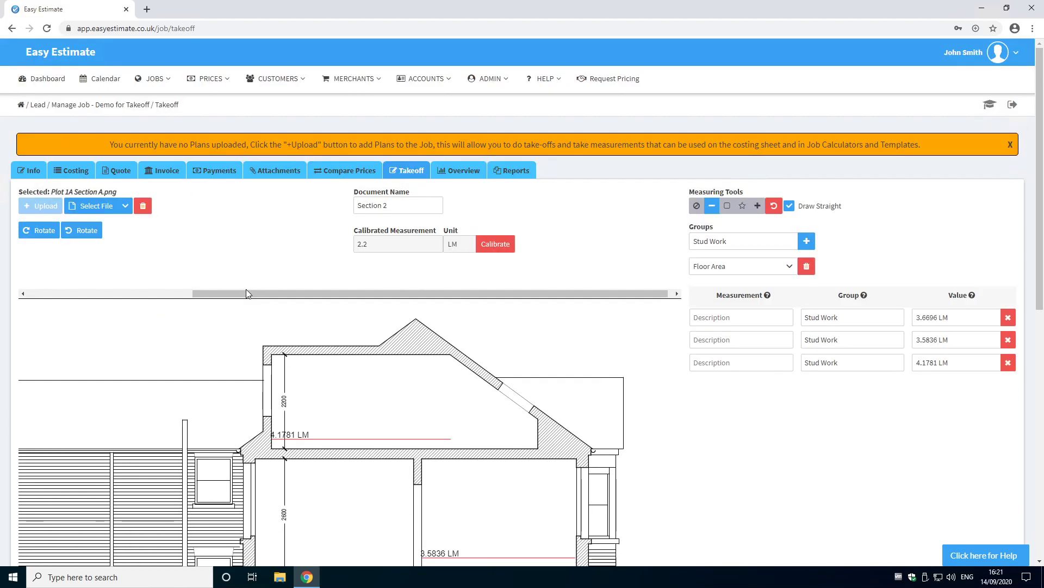
click(126, 205)
click(117, 234)
Step: Open the Costing sheet and add a new material line described as Example Measurement
click(77, 171)
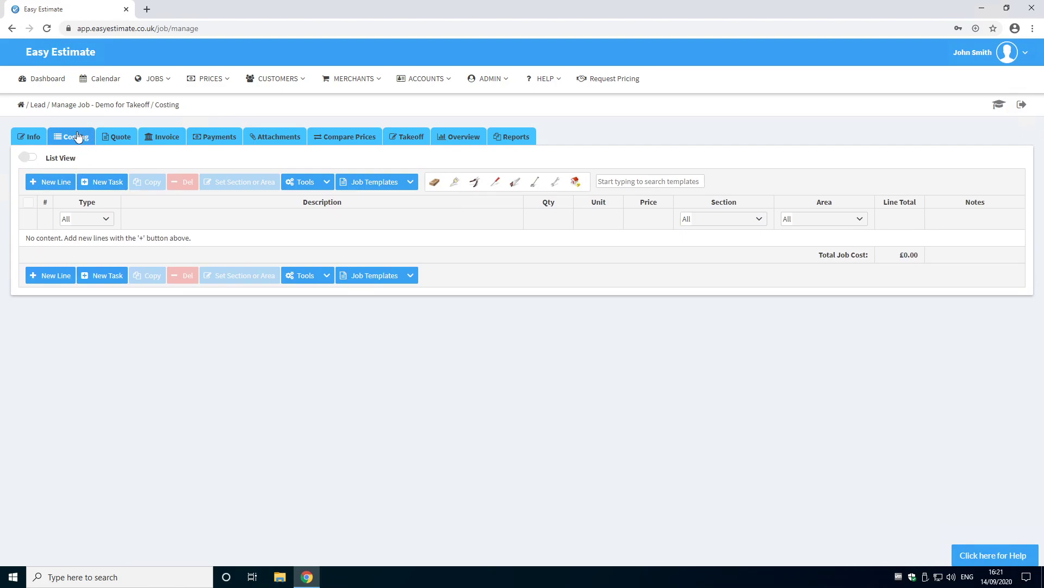
click(54, 278)
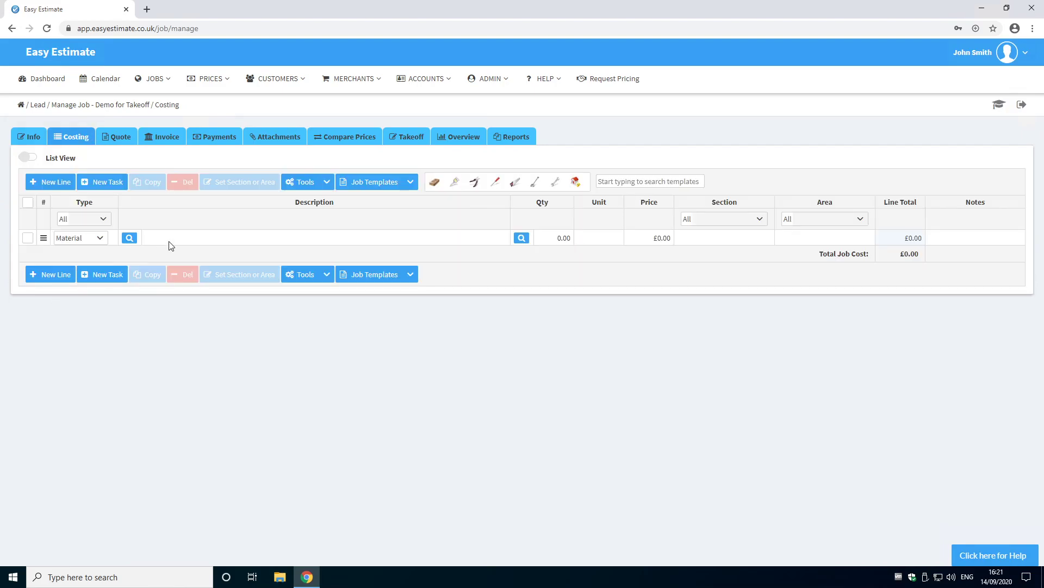
click(171, 244)
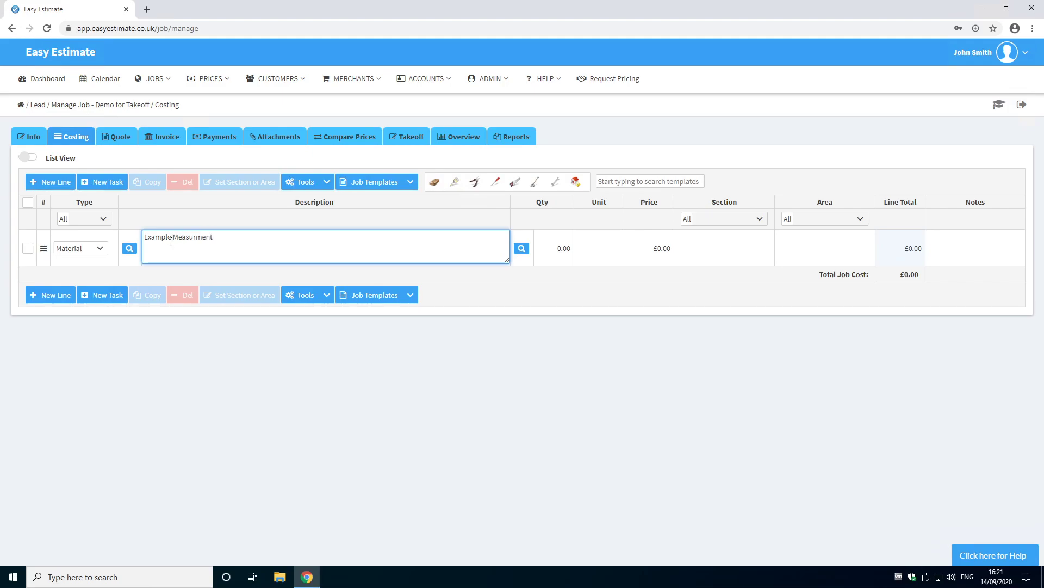
click(196, 237)
text(e)
click(533, 280)
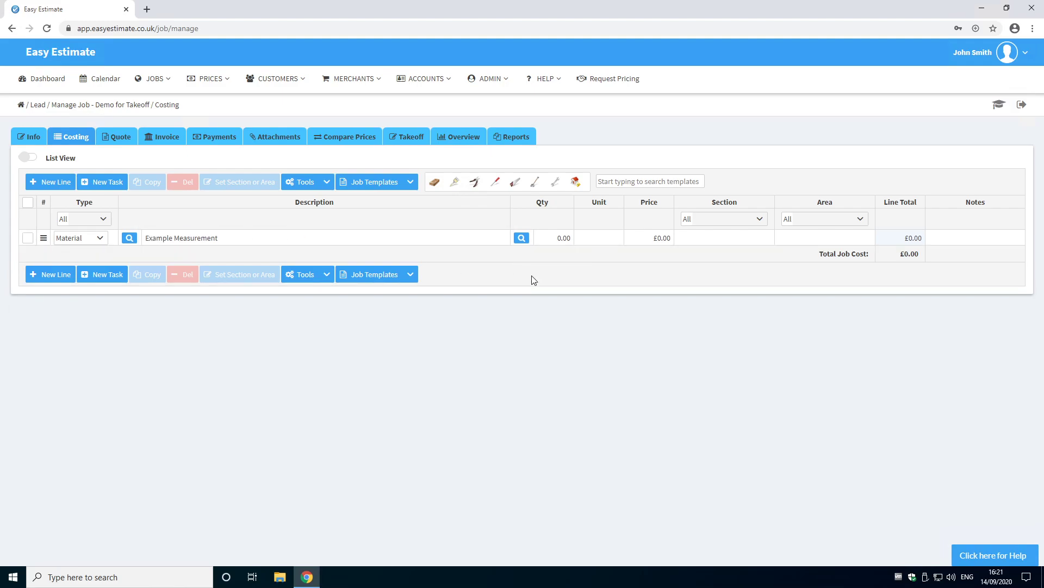
Step: Insert the four Guttering measurements from the Rear Elevation plan into the Example Measurement line's quantity
click(522, 239)
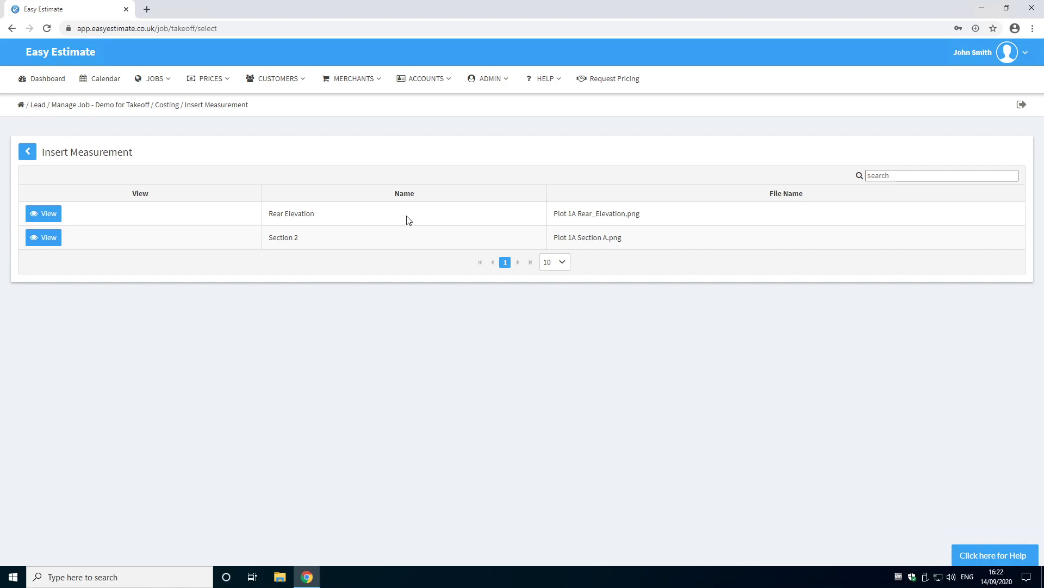
click(48, 217)
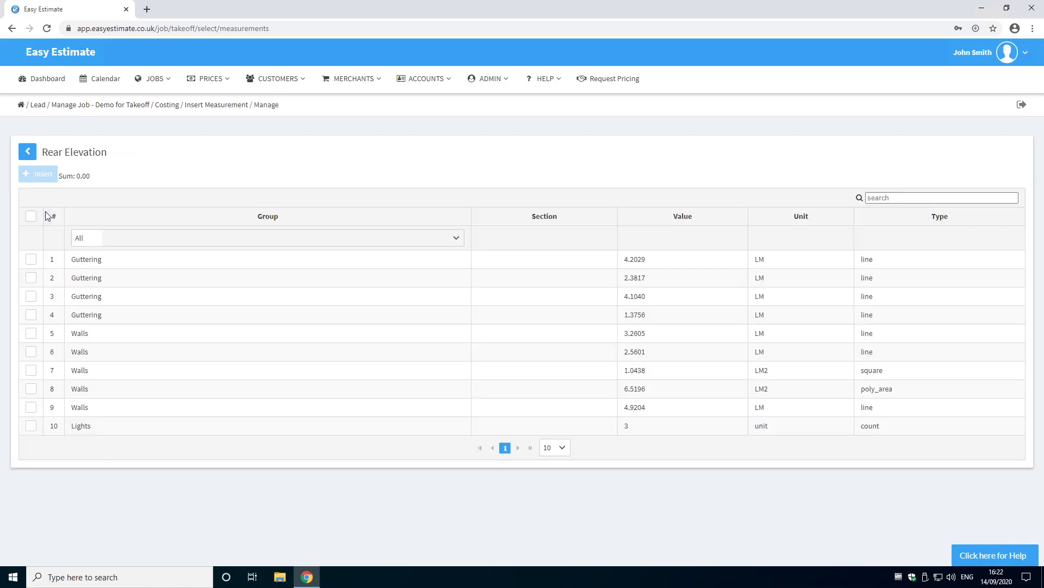
click(31, 259)
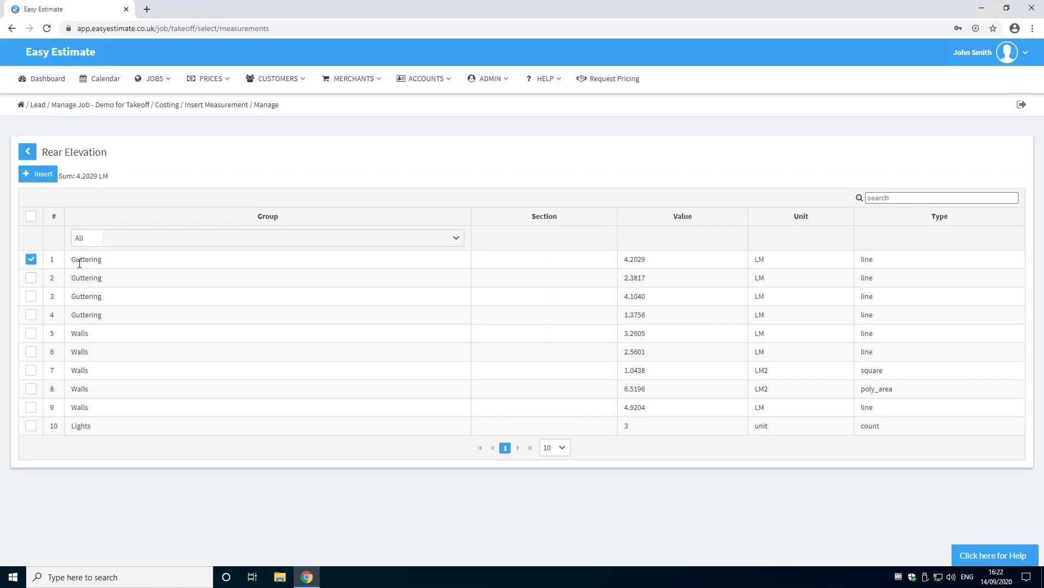
click(169, 241)
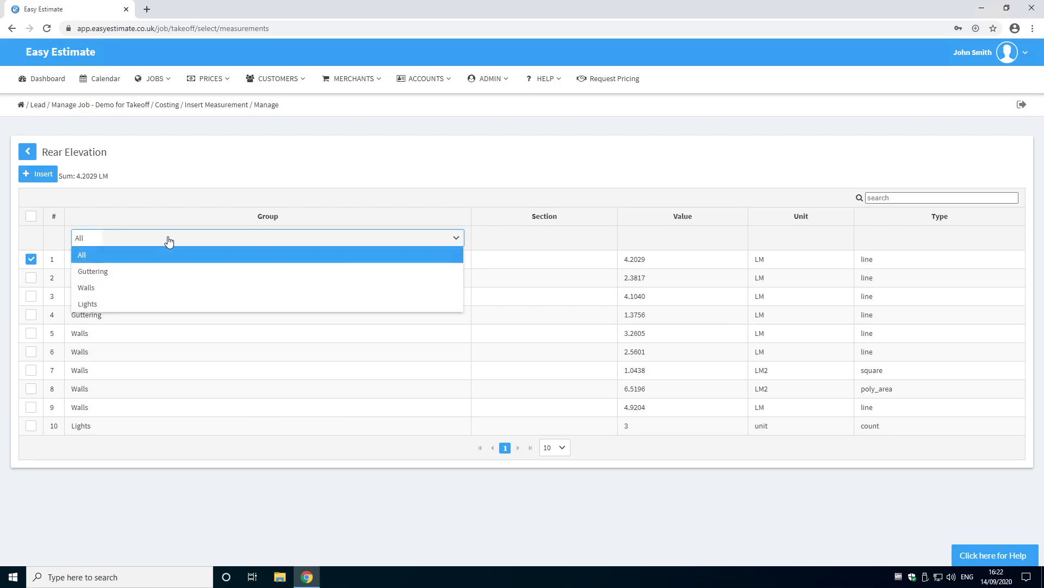
click(123, 255)
click(31, 278)
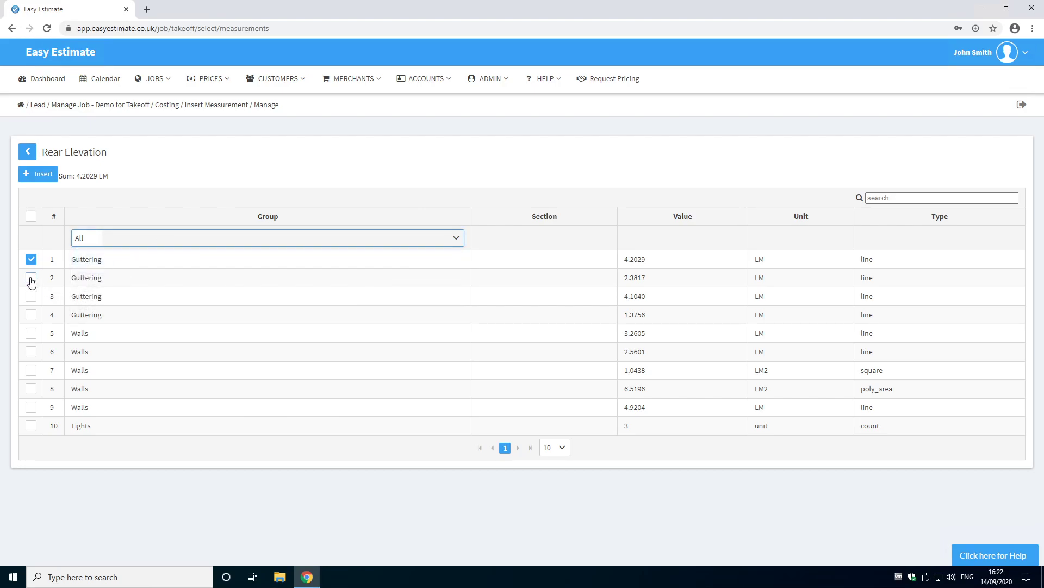
drag(74, 177, 143, 181)
click(31, 296)
click(31, 314)
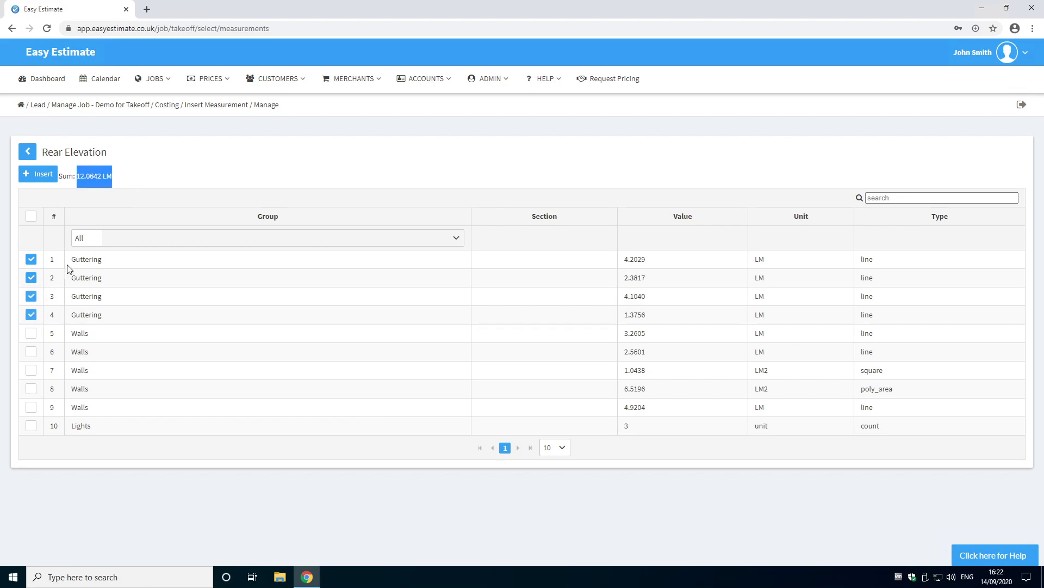
click(31, 314)
click(31, 296)
click(31, 296)
click(31, 315)
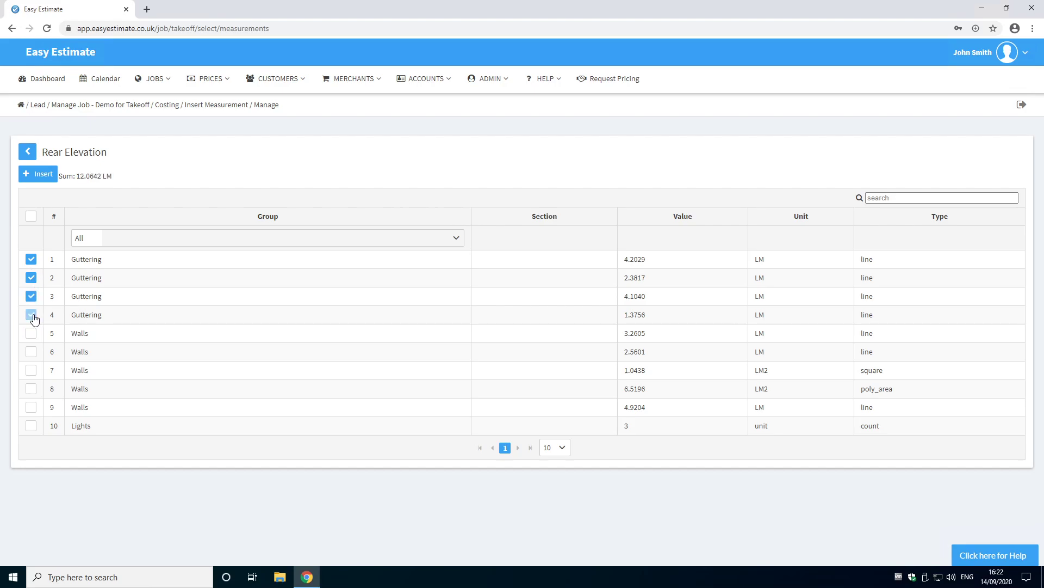
click(38, 176)
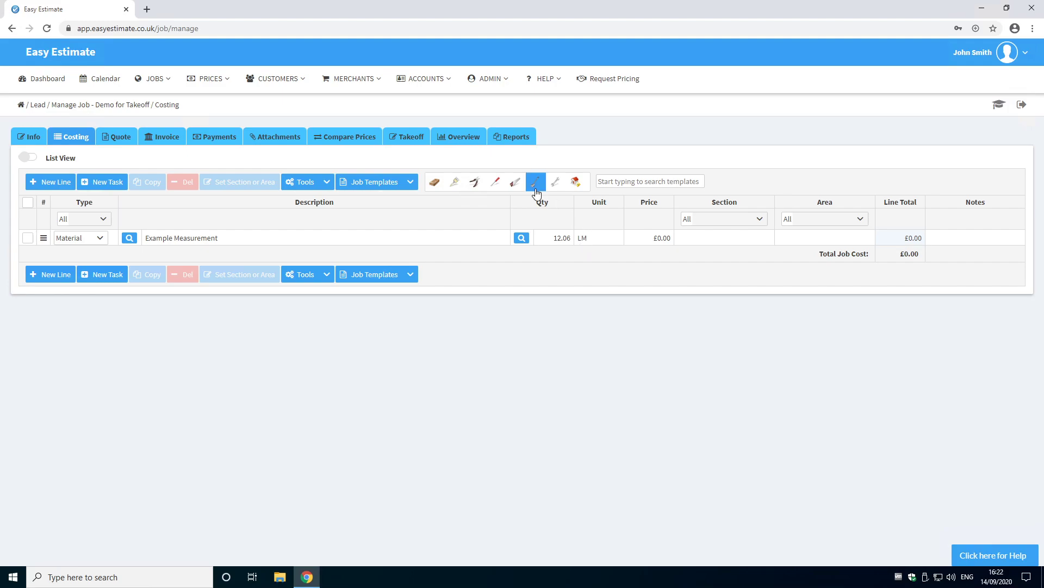
Step: Open the Stud Work Calculator template and insert all three Section 2 Stud Work measurements as the wall length
click(517, 185)
click(555, 210)
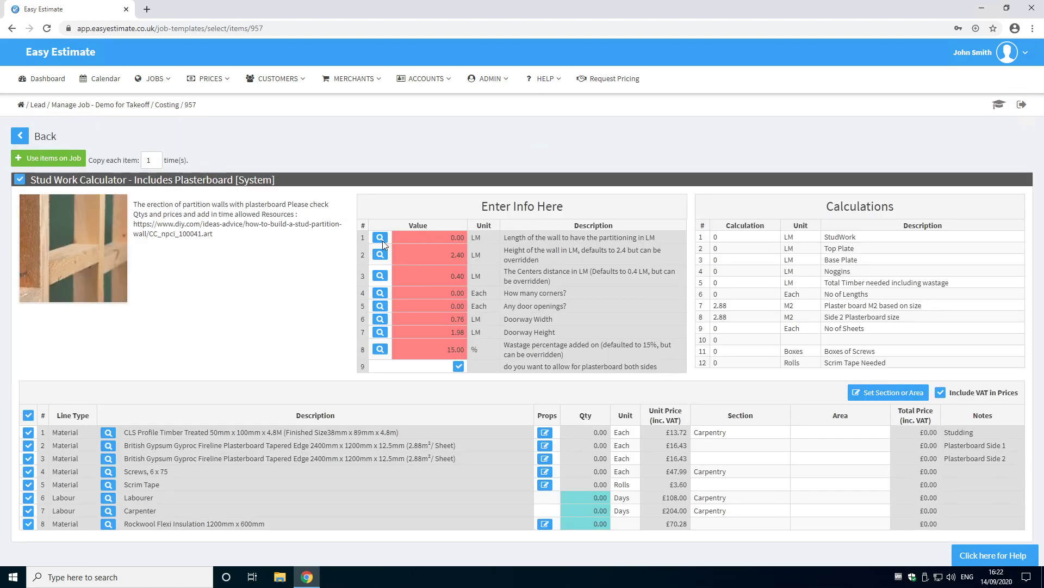
click(381, 239)
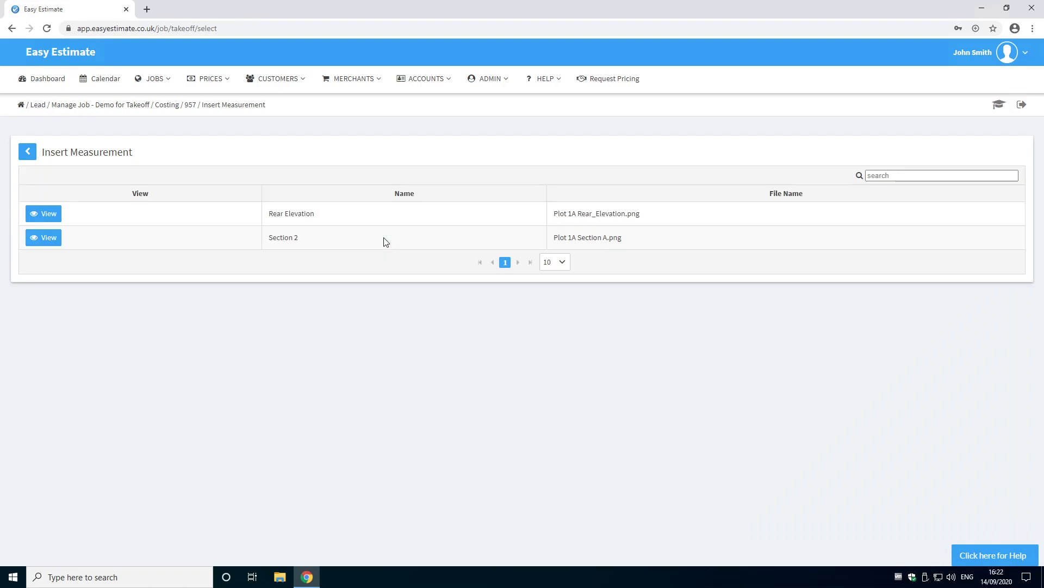
click(41, 239)
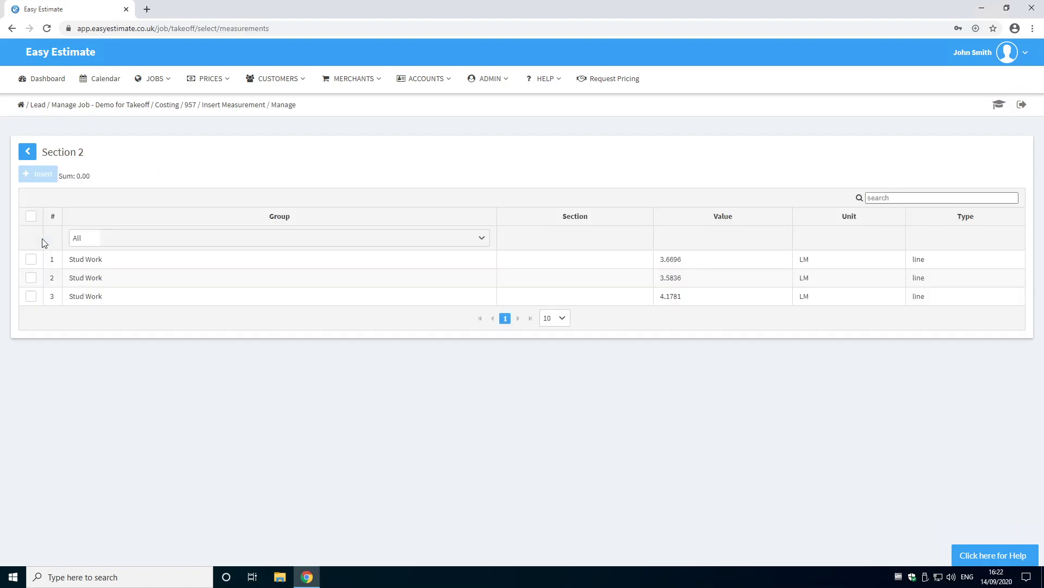
click(31, 260)
click(31, 278)
click(31, 296)
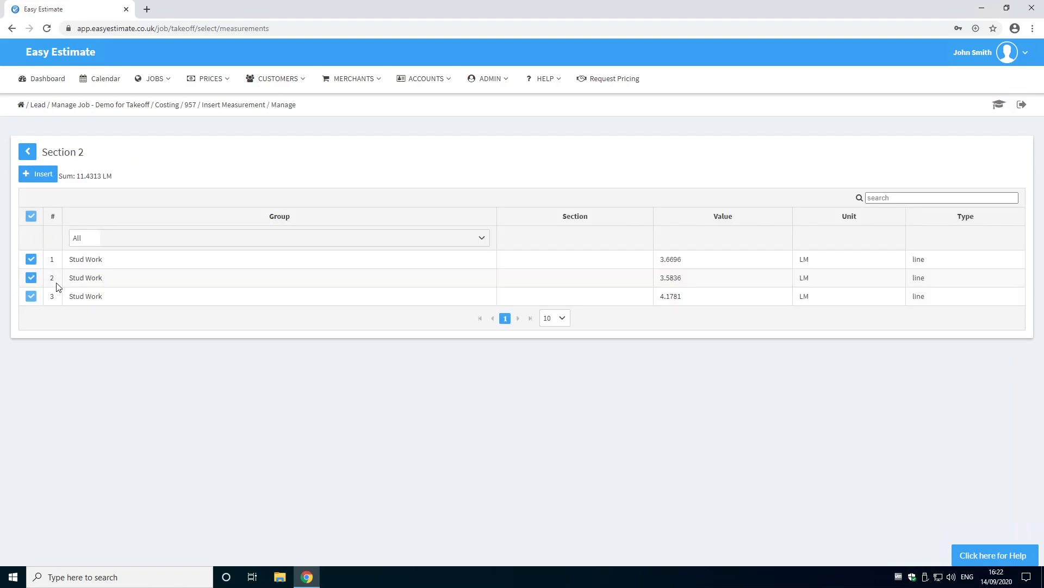
click(40, 177)
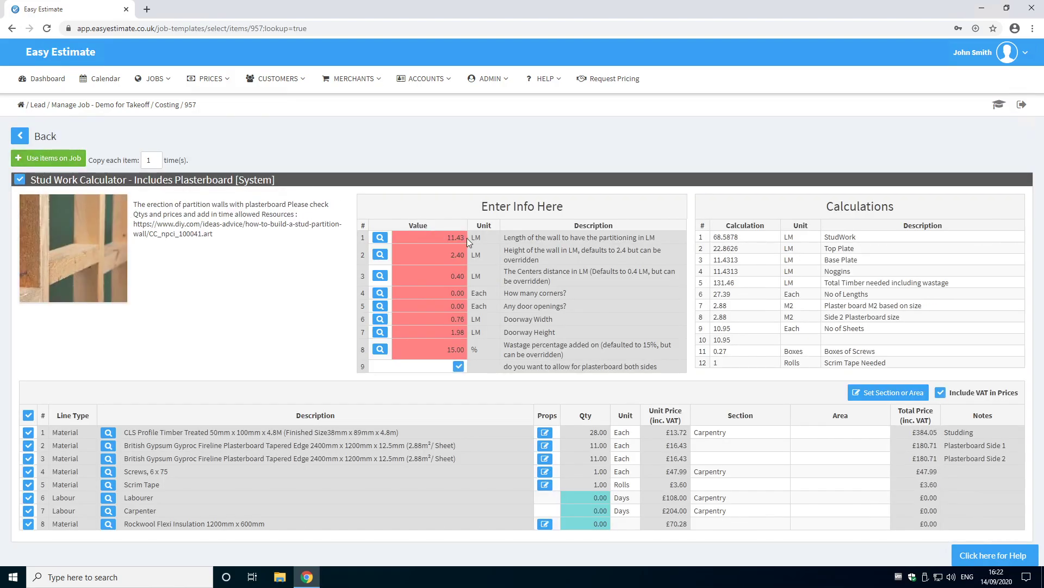
Step: Add the Stud Work Calculator items to the job's costing sheet
click(64, 152)
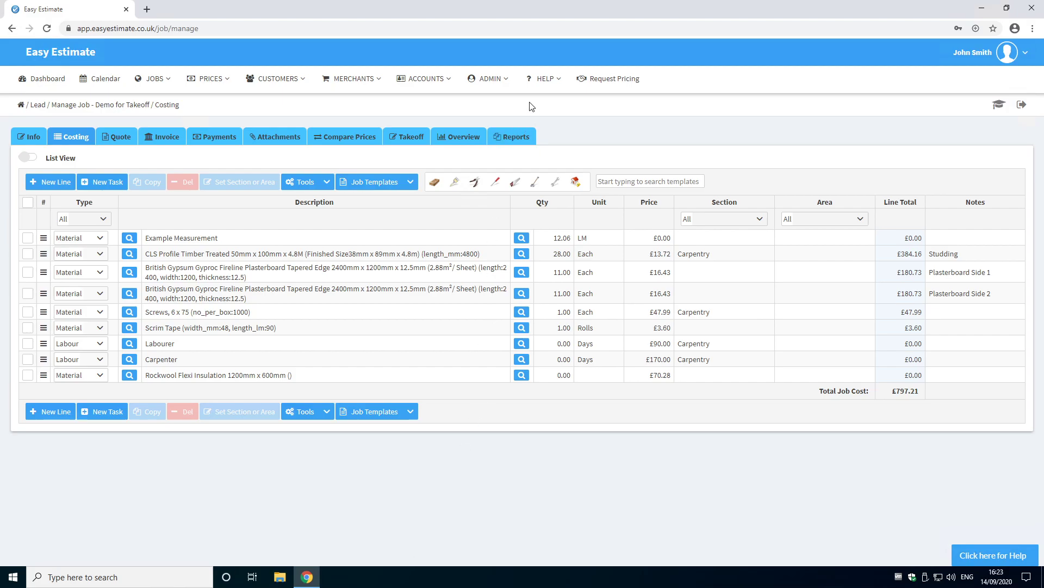
click(539, 81)
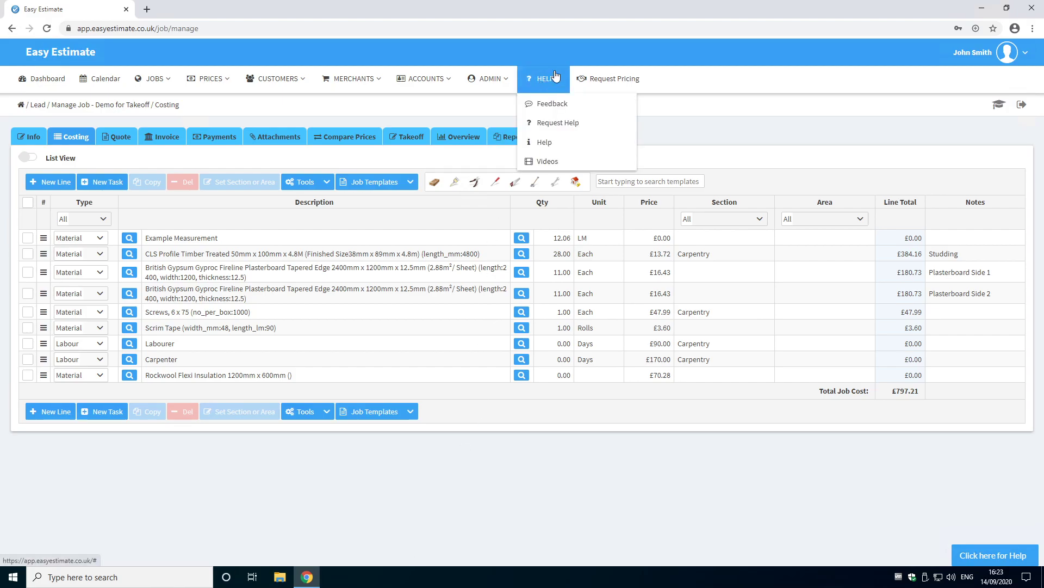